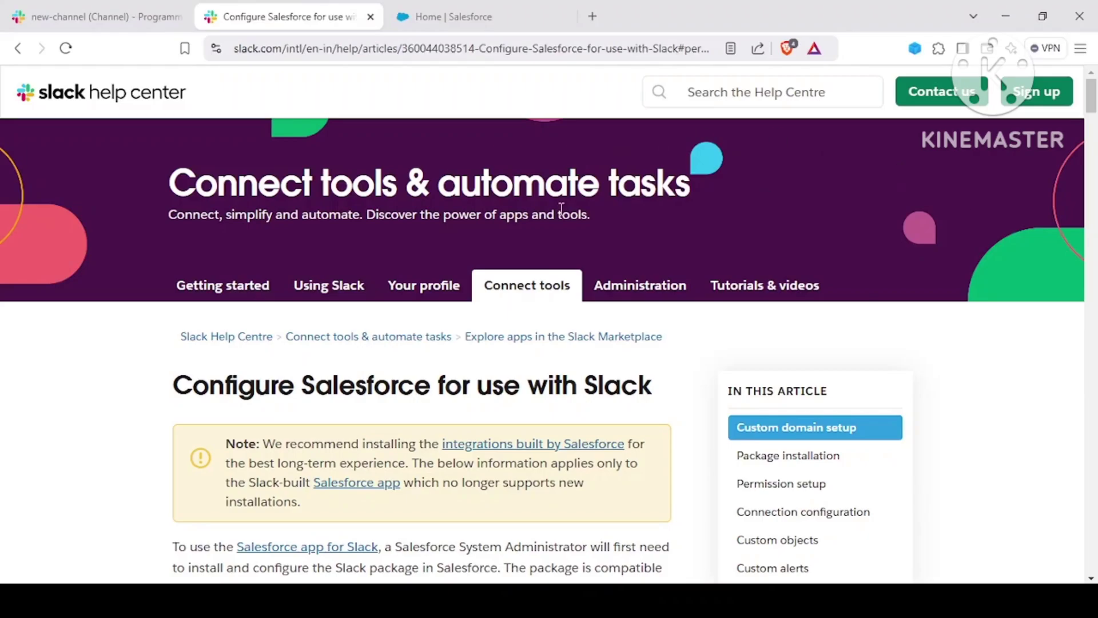
- Read the Configure Salesforce article heading and jump to the Package installation section
{"action": "left_click_drag", "start_coordinate": [167, 198], "coordinate": [692, 223]}
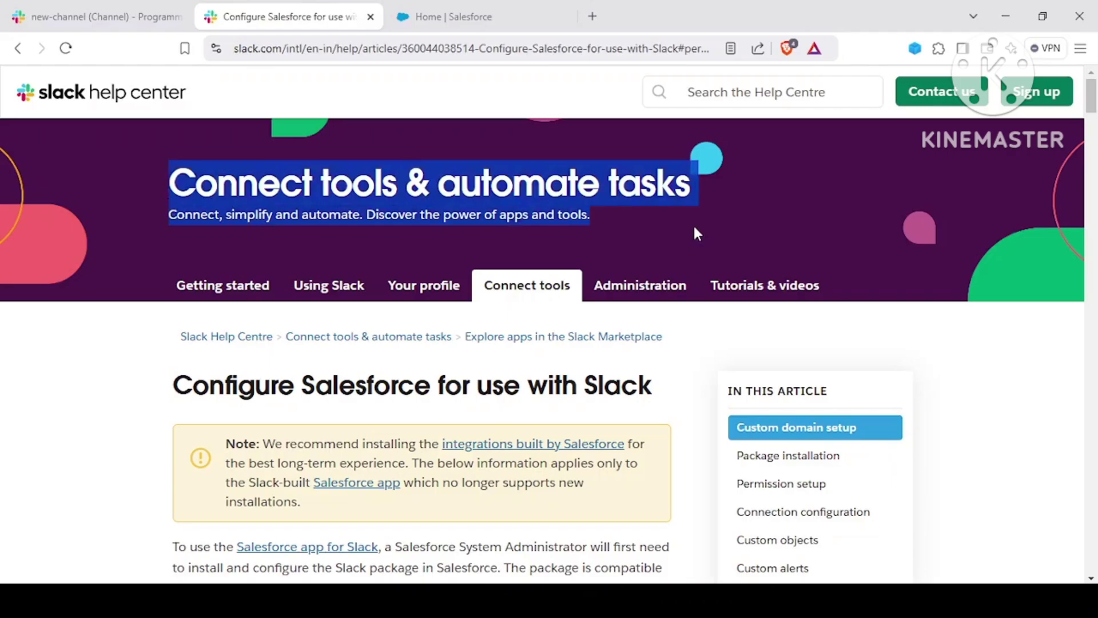
{"action": "left_click", "coordinate": [697, 225]}
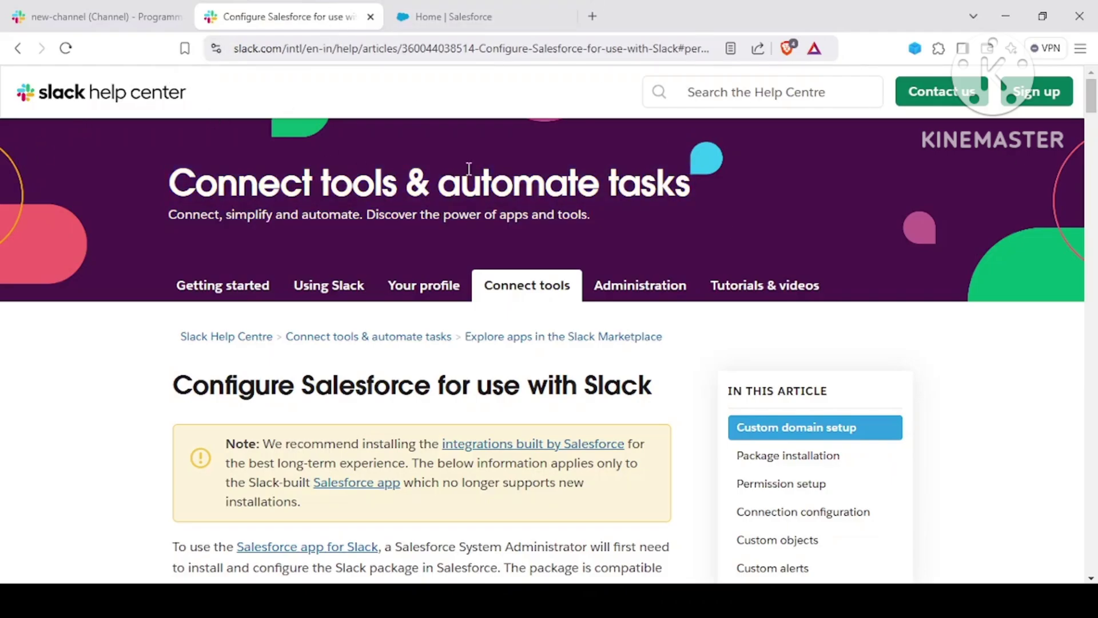
{"action": "left_click_drag", "start_coordinate": [1089, 97], "coordinate": [1092, 115]}
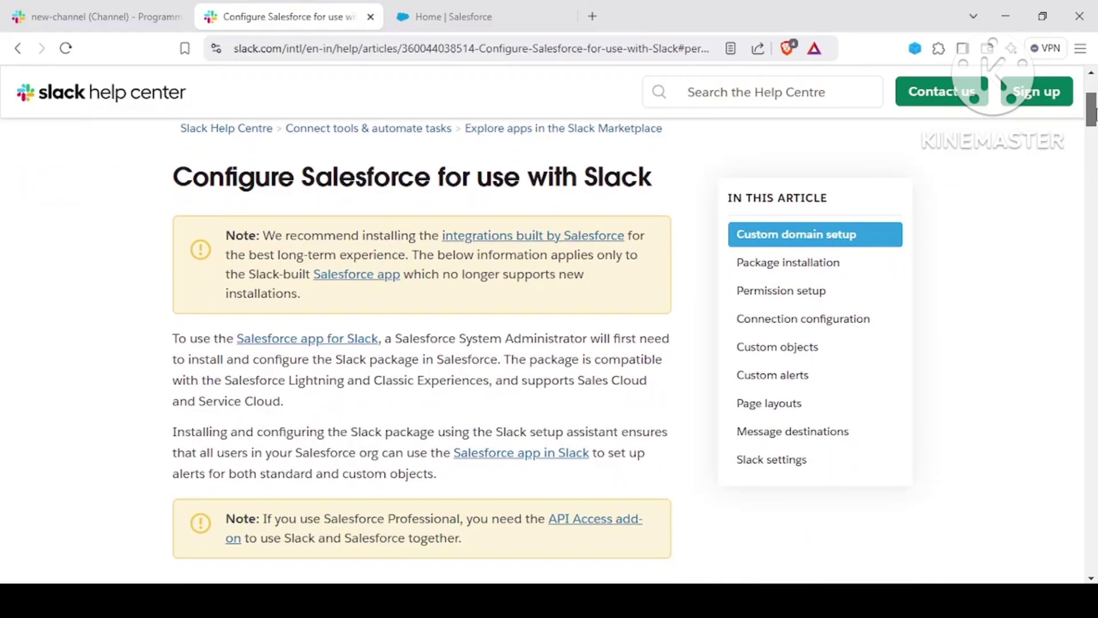
{"action": "left_click_drag", "start_coordinate": [1091, 114], "coordinate": [1091, 115]}
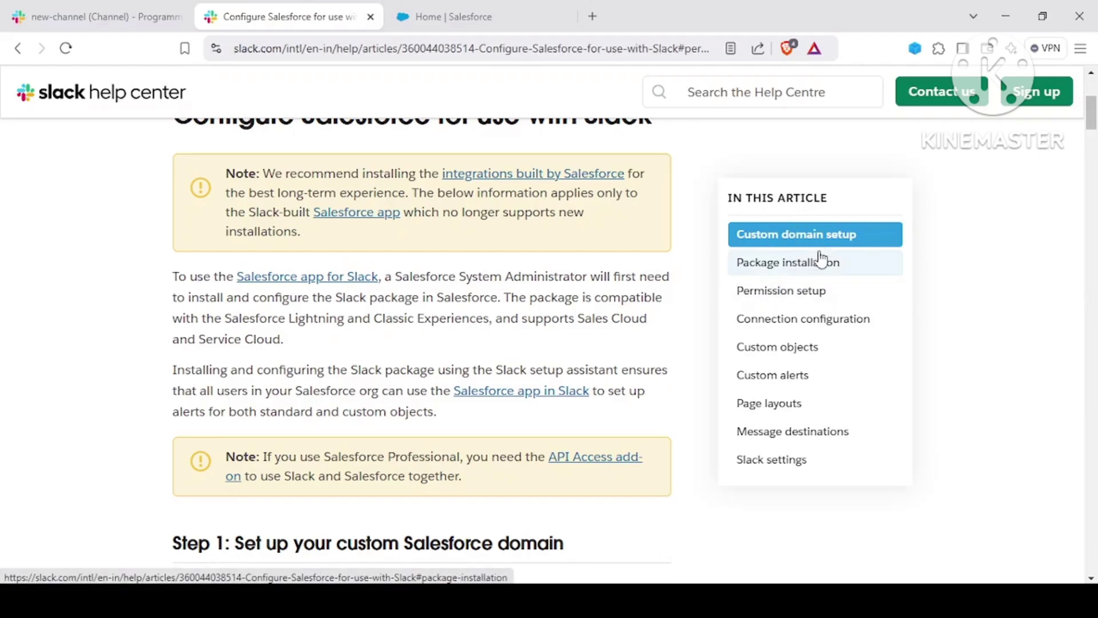
{"action": "left_click", "coordinate": [806, 266]}
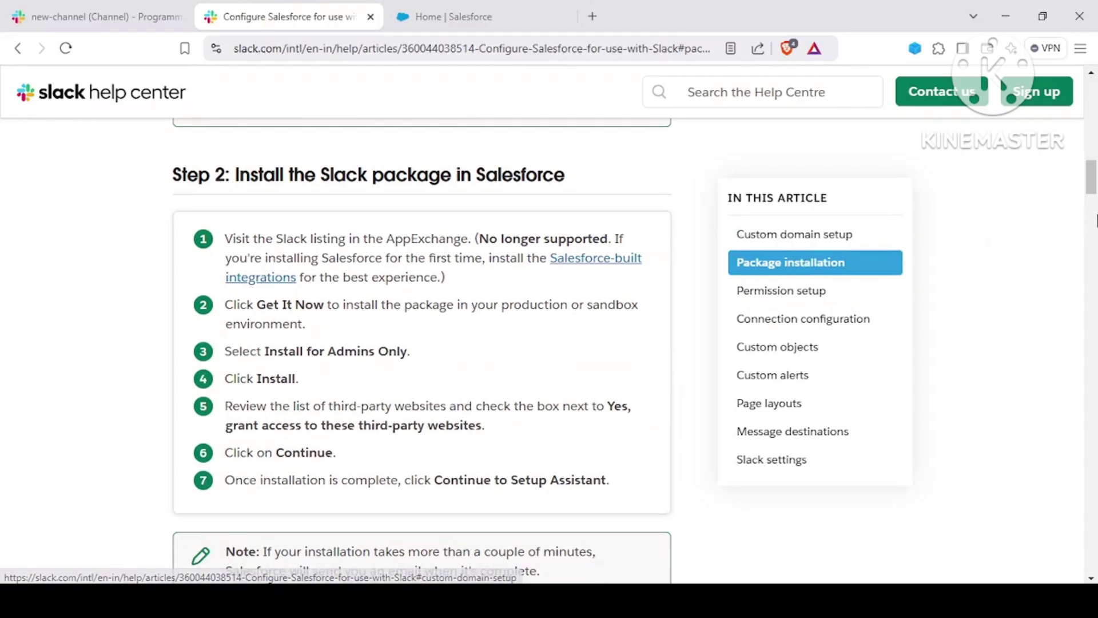
{"action": "mouse_move", "coordinate": [1091, 188]}
{"action": "left_mouse_down"}
{"action": "mouse_move", "coordinate": [1091, 176]}
{"action": "mouse_move", "coordinate": [1088, 197]}
{"action": "left_mouse_up"}
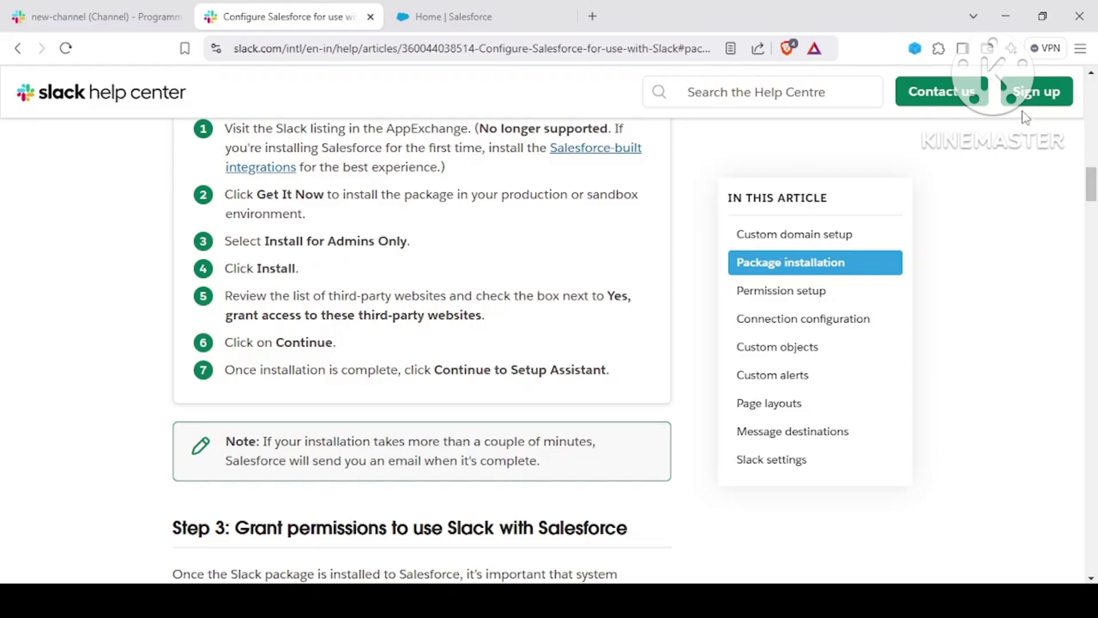
{"action": "left_click_drag", "start_coordinate": [1090, 184], "coordinate": [1090, 176]}
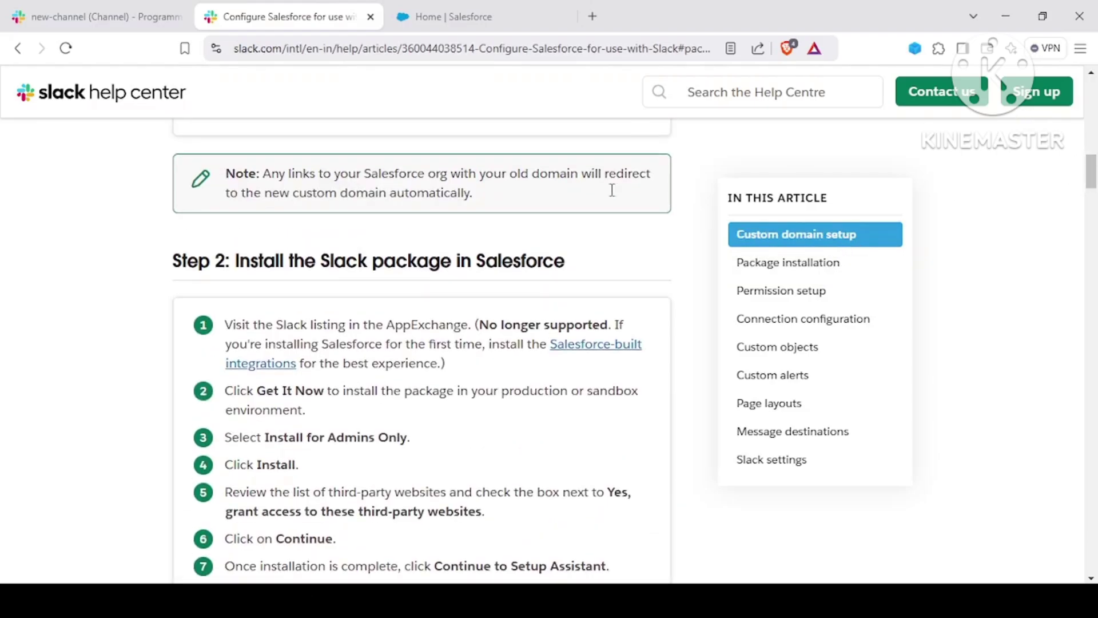
{"action": "left_click_drag", "start_coordinate": [1090, 177], "coordinate": [1091, 191]}
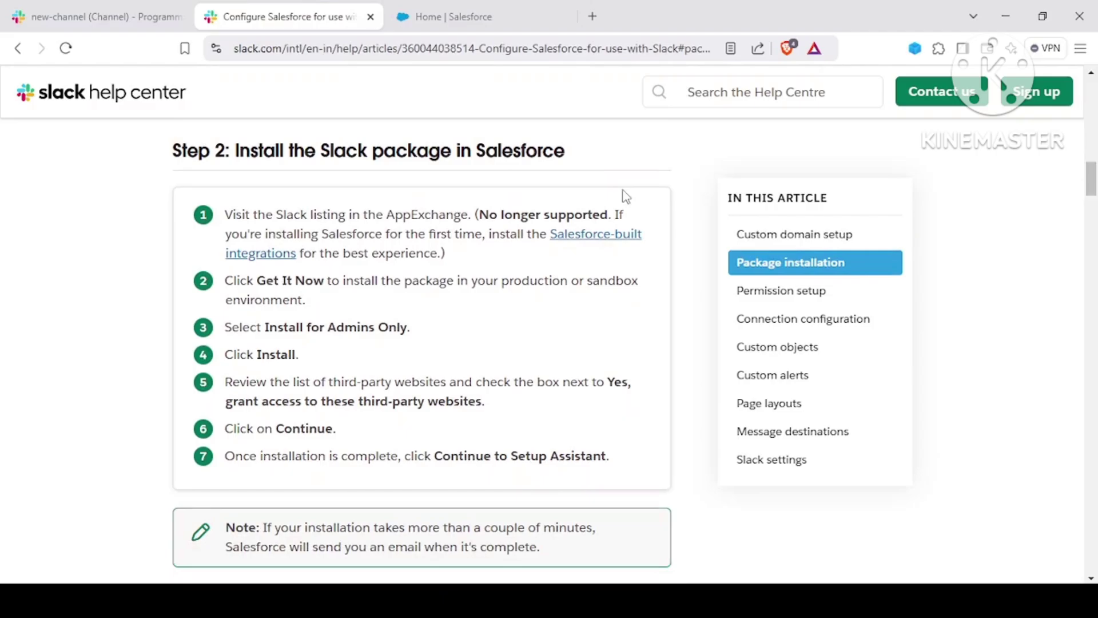
- From Setup Home, search Quick Find for slack and reach Manage Slack Connections, then Slack Apps Setup
{"action": "left_click", "coordinate": [441, 1]}
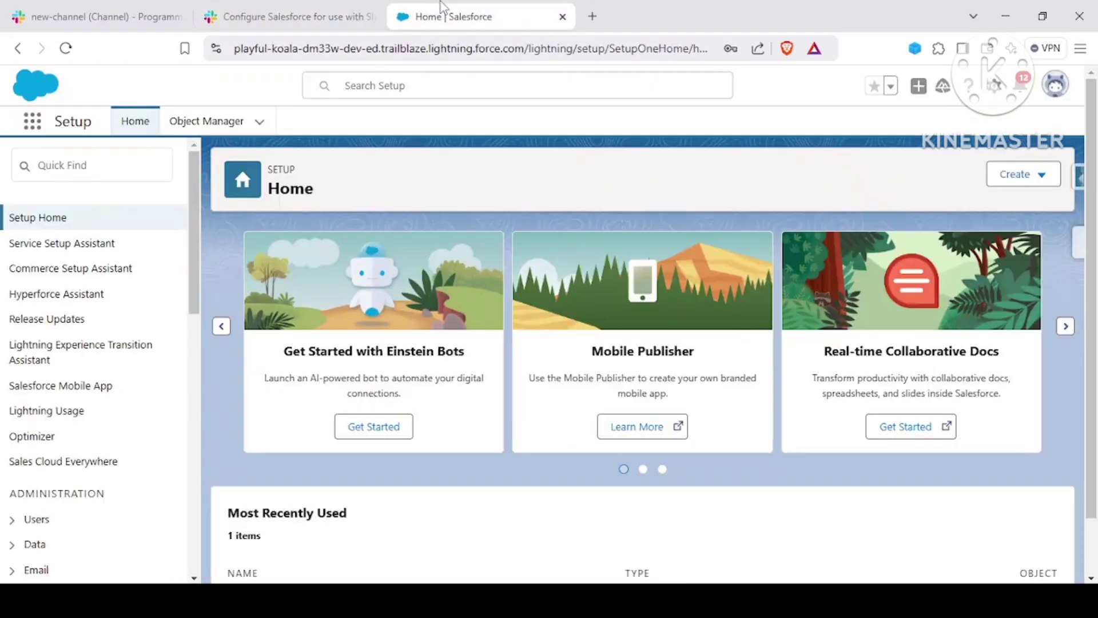
{"action": "left_click", "coordinate": [105, 171]}
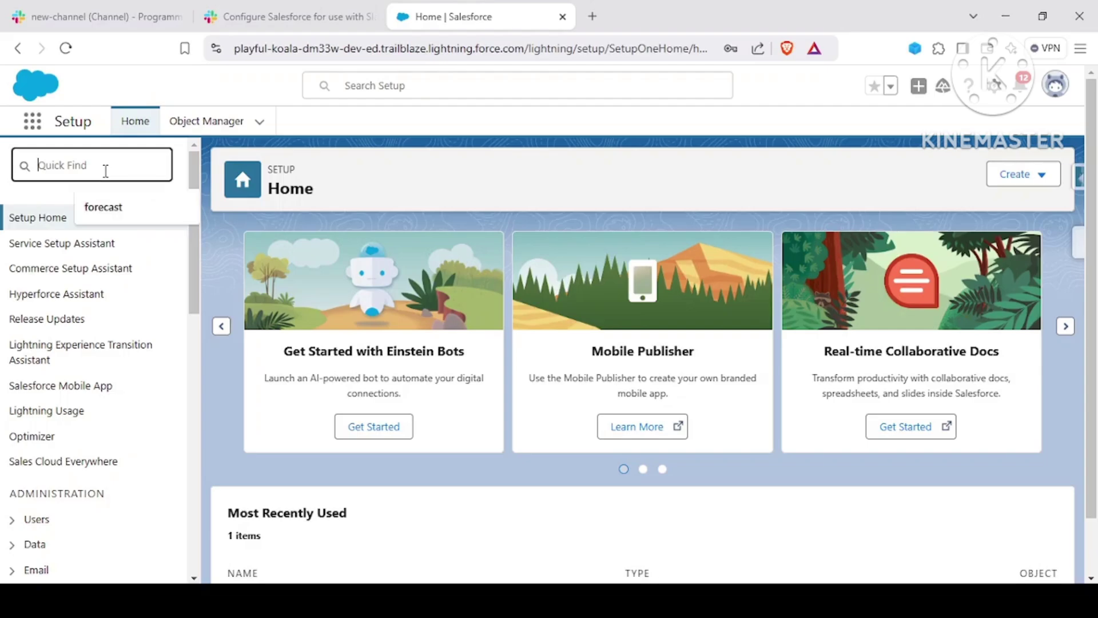
{"action": "type", "text": "sl"}
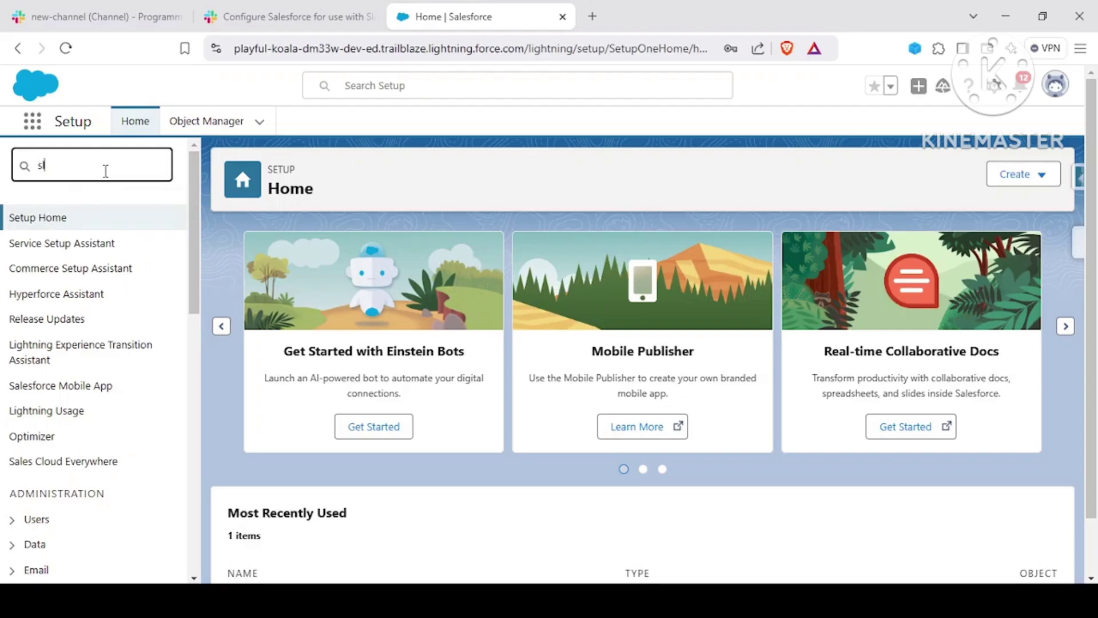
{"action": "type", "text": "ack"}
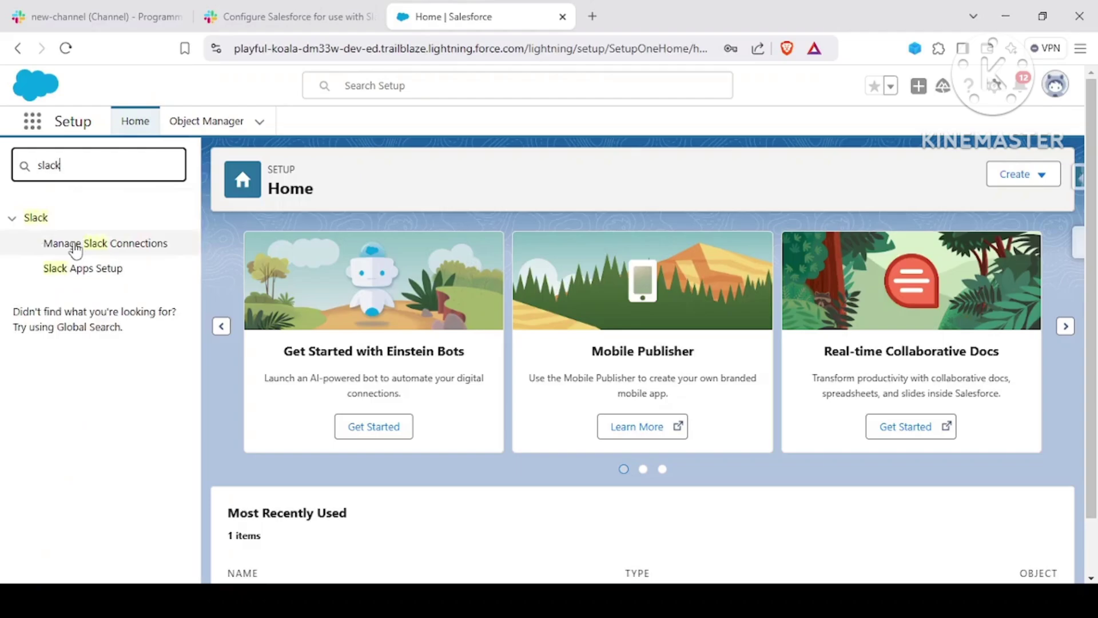
{"action": "left_click", "coordinate": [75, 249]}
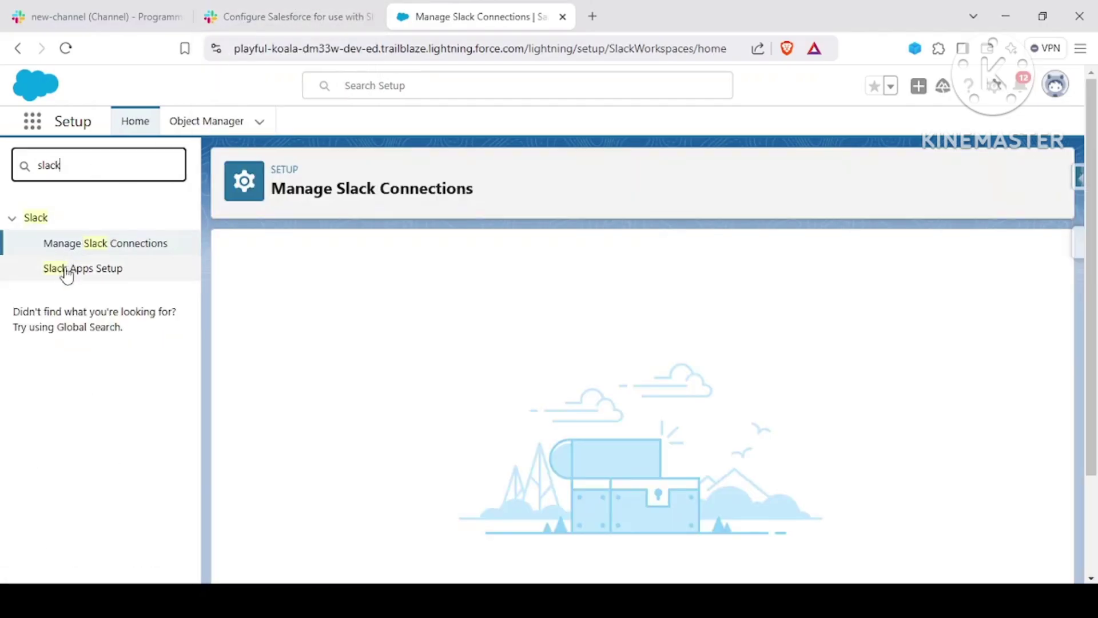
{"action": "left_click", "coordinate": [66, 273]}
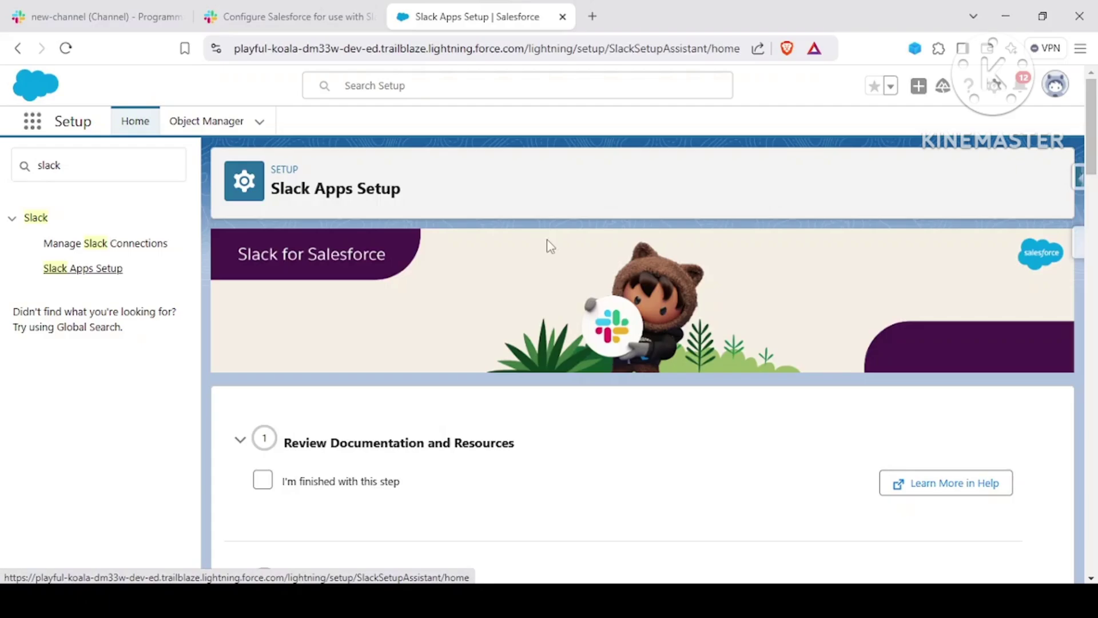
{"action": "left_click_drag", "start_coordinate": [1095, 123], "coordinate": [1095, 180]}
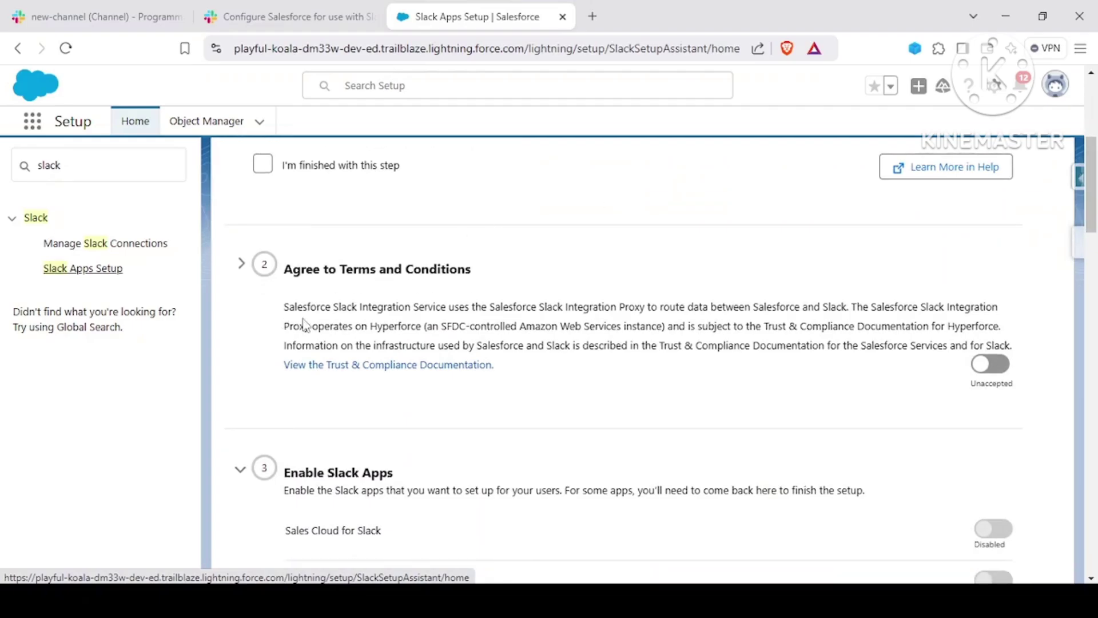
- Read the terms text and switch the Agree to Terms and Conditions toggle to accepted
{"action": "mouse_move", "coordinate": [319, 311]}
{"action": "left_mouse_down"}
{"action": "mouse_move", "coordinate": [533, 322]}
{"action": "mouse_move", "coordinate": [853, 304]}
{"action": "left_mouse_up"}
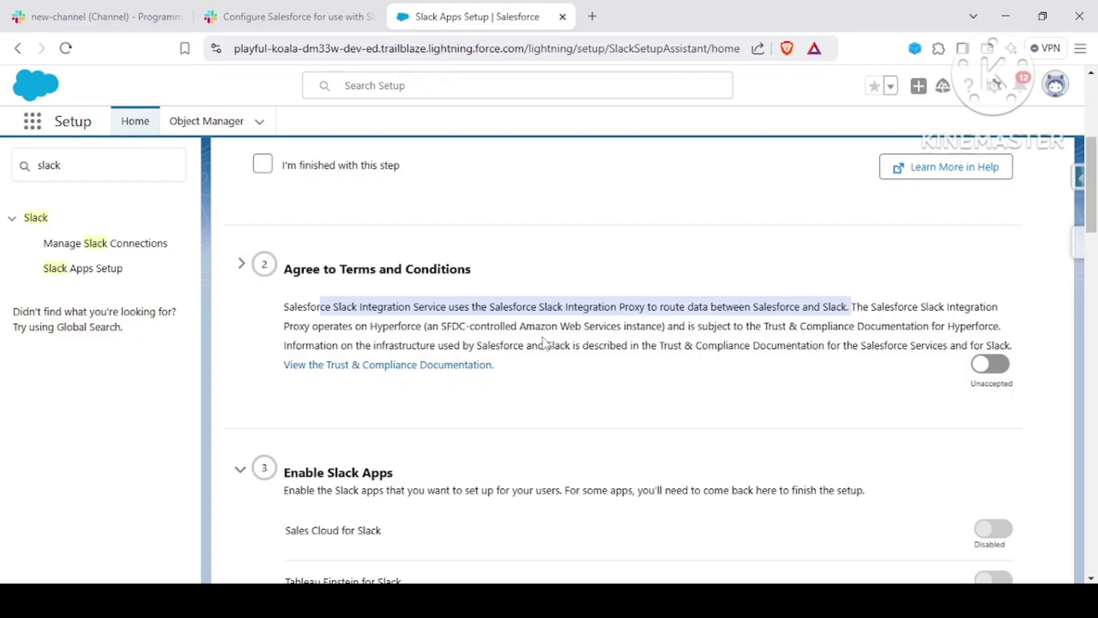
{"action": "left_click_drag", "start_coordinate": [354, 325], "coordinate": [429, 324]}
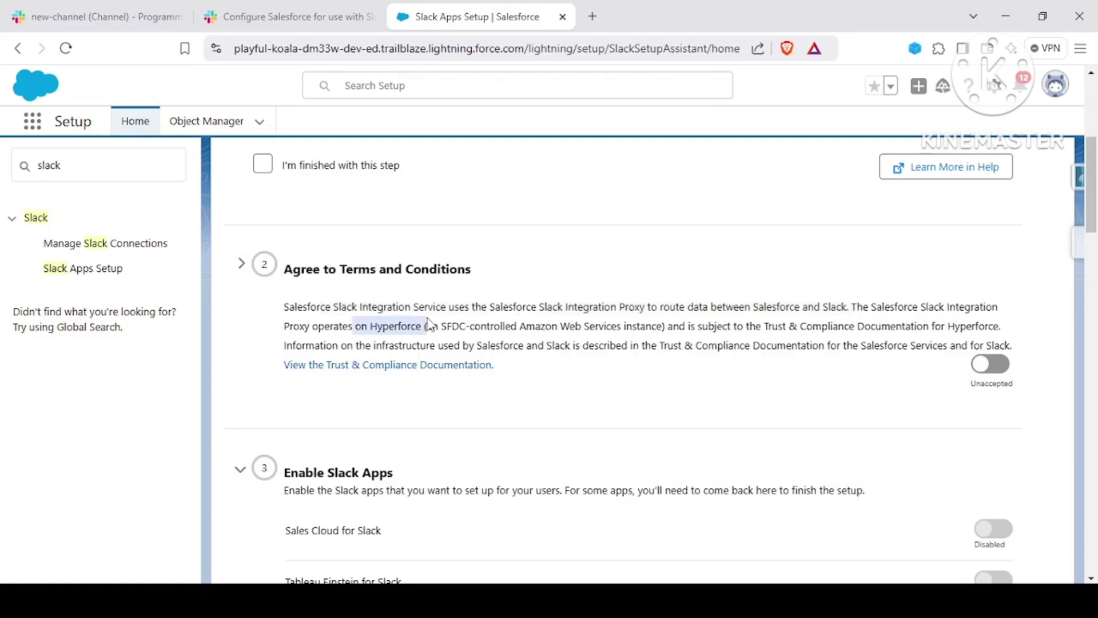
{"action": "double_click", "coordinate": [461, 323]}
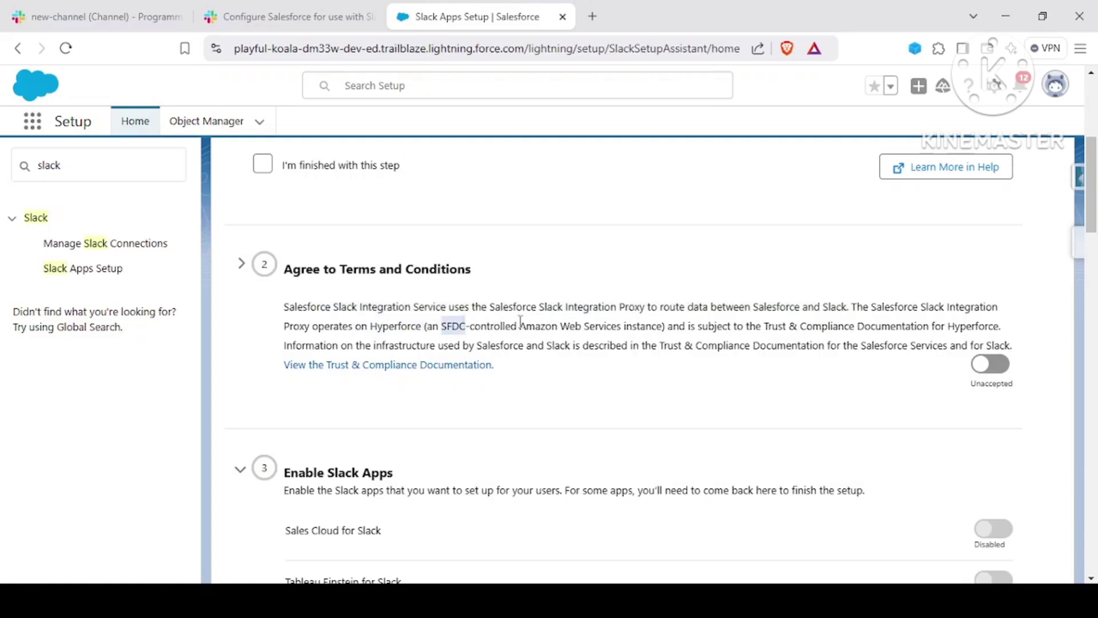
{"action": "left_click", "coordinate": [807, 346]}
{"action": "left_click", "coordinate": [994, 367]}
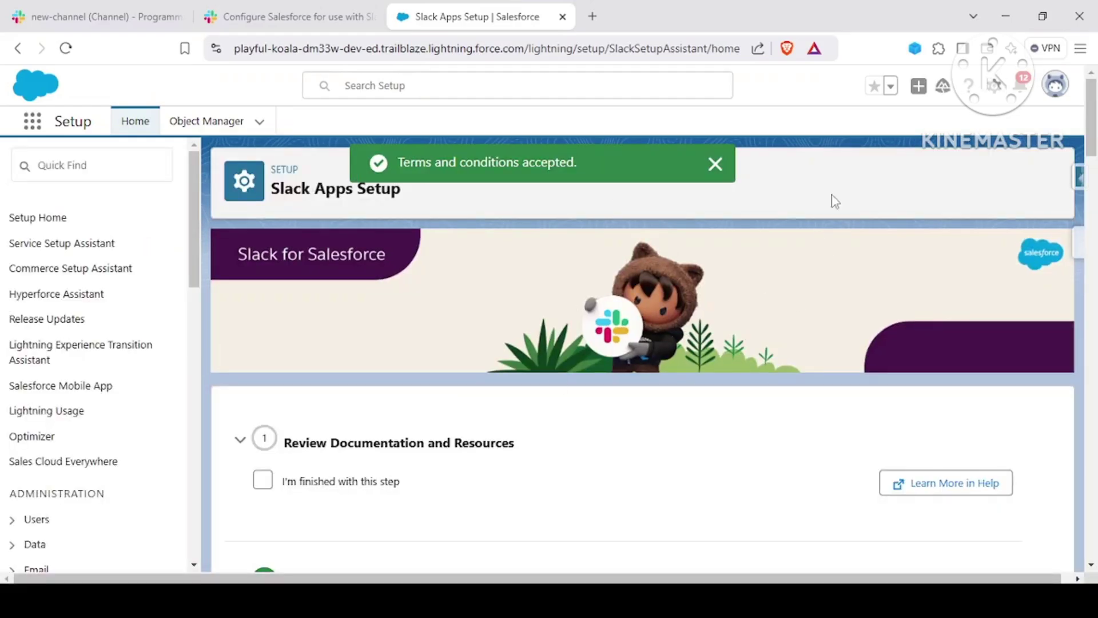
{"action": "left_click_drag", "start_coordinate": [1090, 134], "coordinate": [1095, 219]}
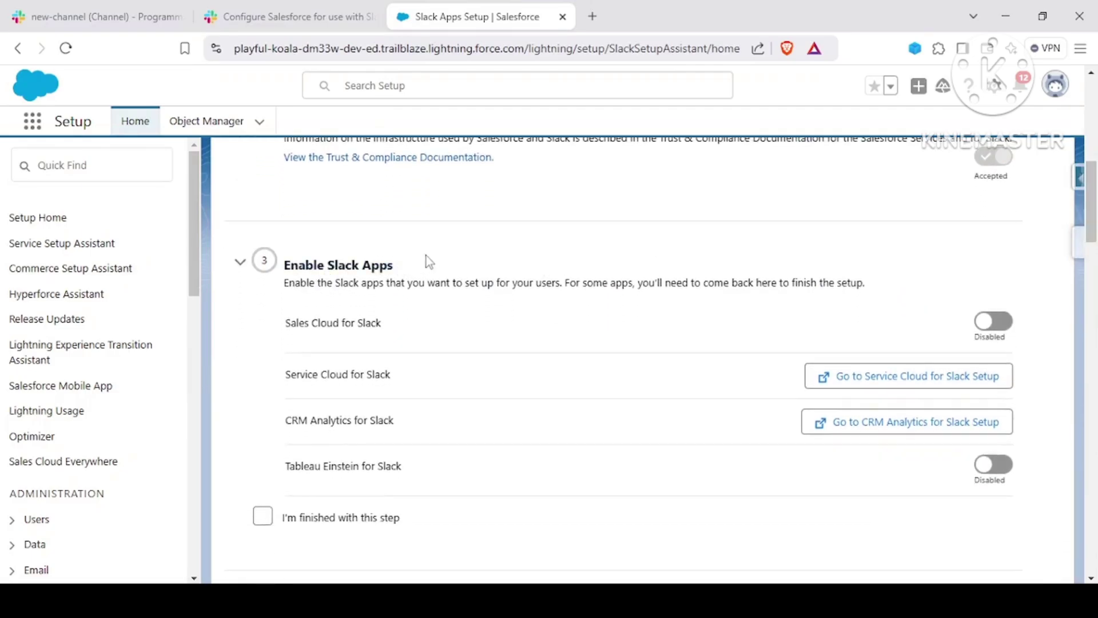
{"action": "left_click_drag", "start_coordinate": [304, 285], "coordinate": [739, 284]}
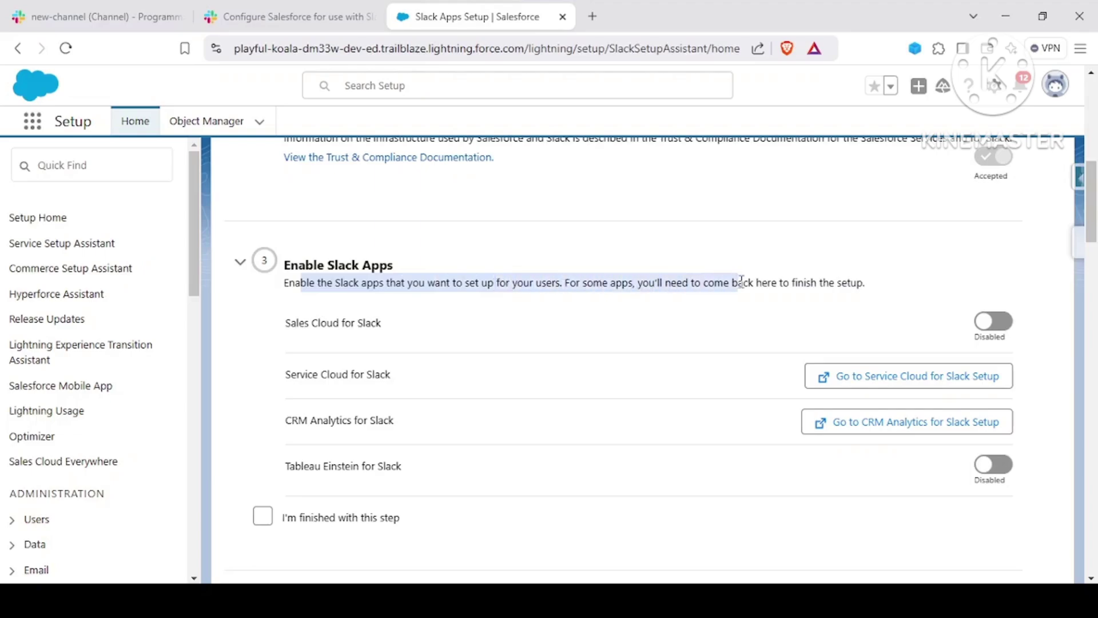
{"action": "left_click", "coordinate": [1009, 201]}
{"action": "scroll", "coordinate": [1089, 201], "scroll_direction": "down", "scroll_amount": 1}
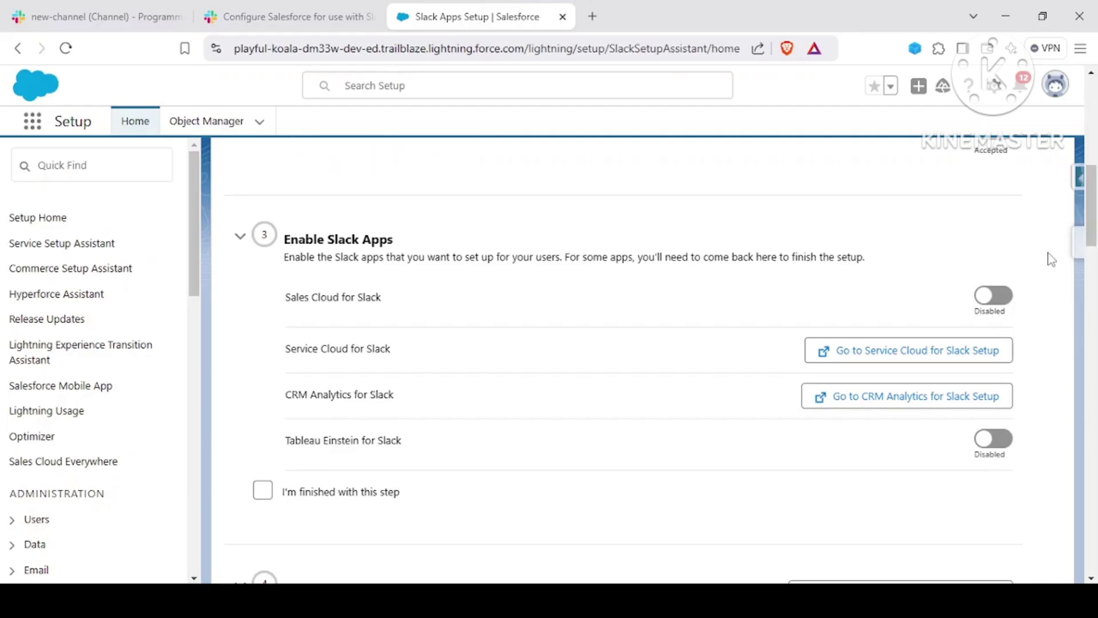
{"action": "scroll", "coordinate": [1091, 207], "scroll_direction": "down", "scroll_amount": 1}
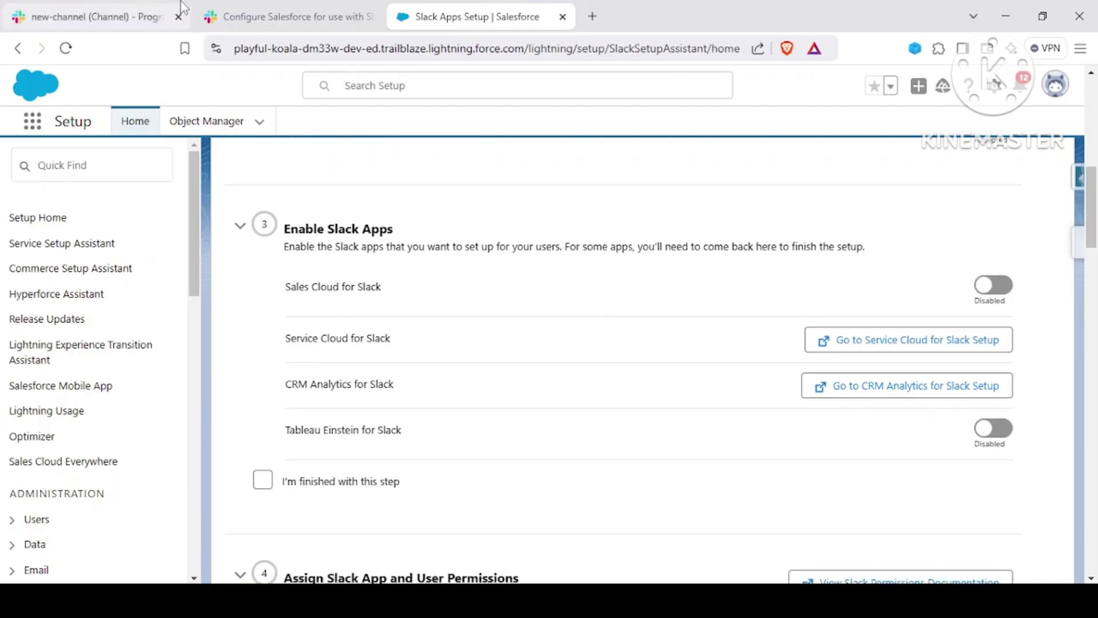
{"action": "left_click", "coordinate": [148, 11]}
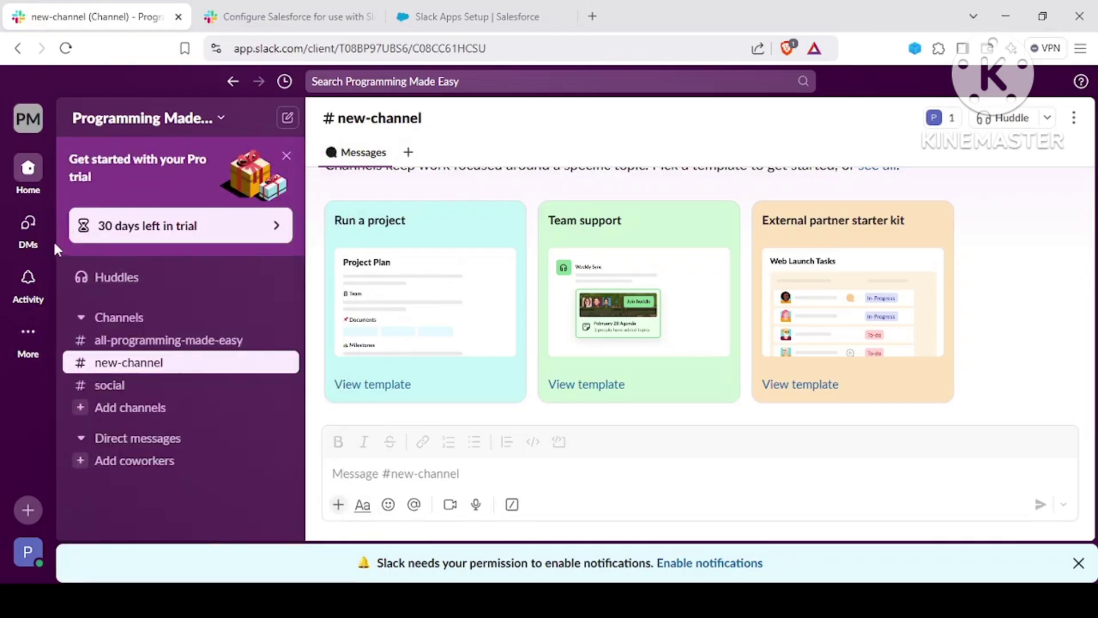
{"action": "left_click", "coordinate": [472, 13]}
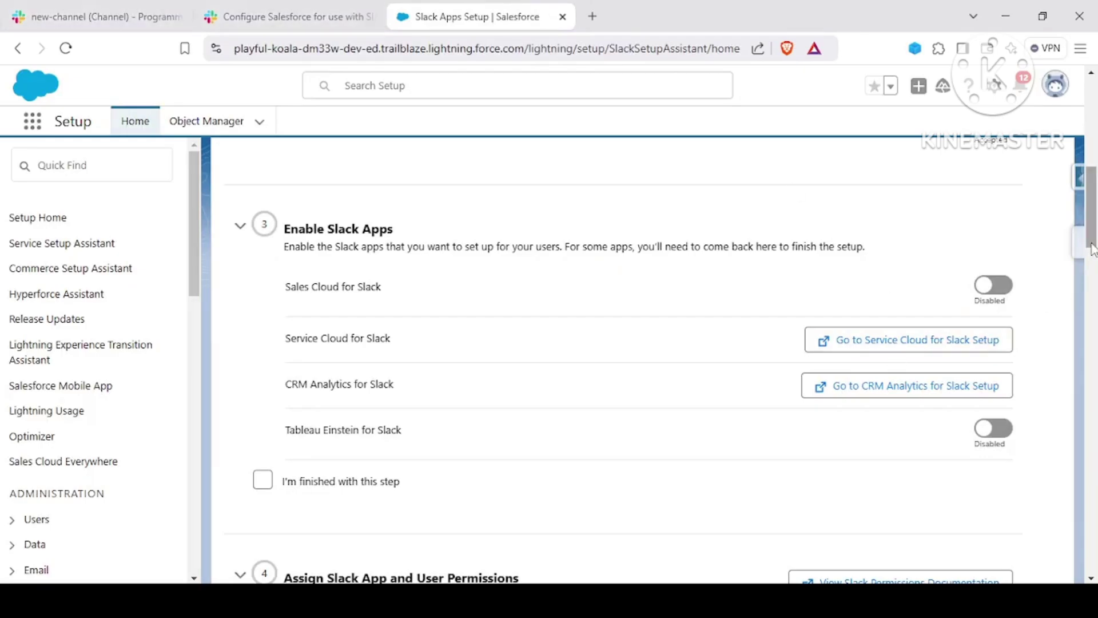
{"action": "scroll", "coordinate": [1092, 249], "scroll_direction": "down", "scroll_amount": 2}
{"action": "scroll", "coordinate": [1092, 248], "scroll_direction": "up", "scroll_amount": 1}
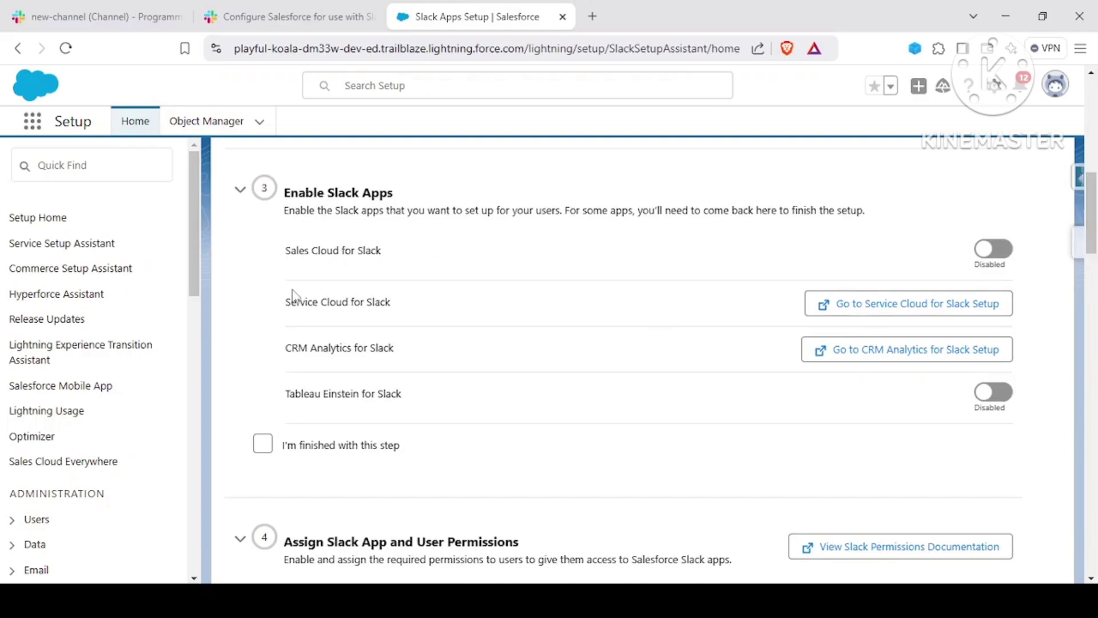
- Switch the Sales Cloud for Slack toggle to Enabled under Enable Slack Apps
{"action": "left_click_drag", "start_coordinate": [284, 254], "coordinate": [388, 254]}
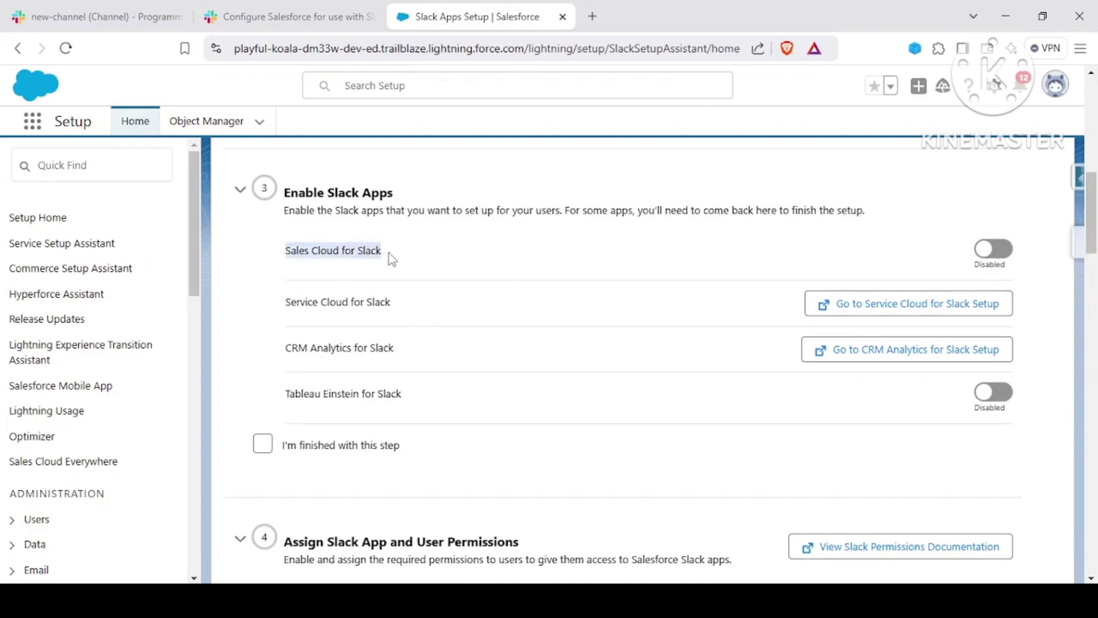
{"action": "left_click", "coordinate": [396, 259]}
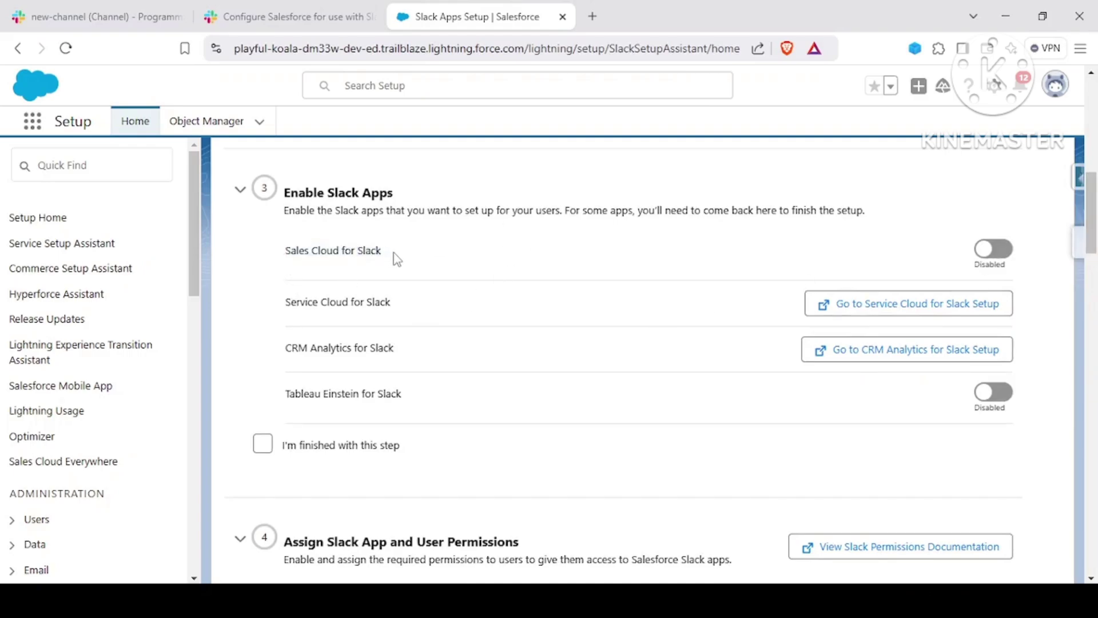
{"action": "left_click", "coordinate": [996, 250]}
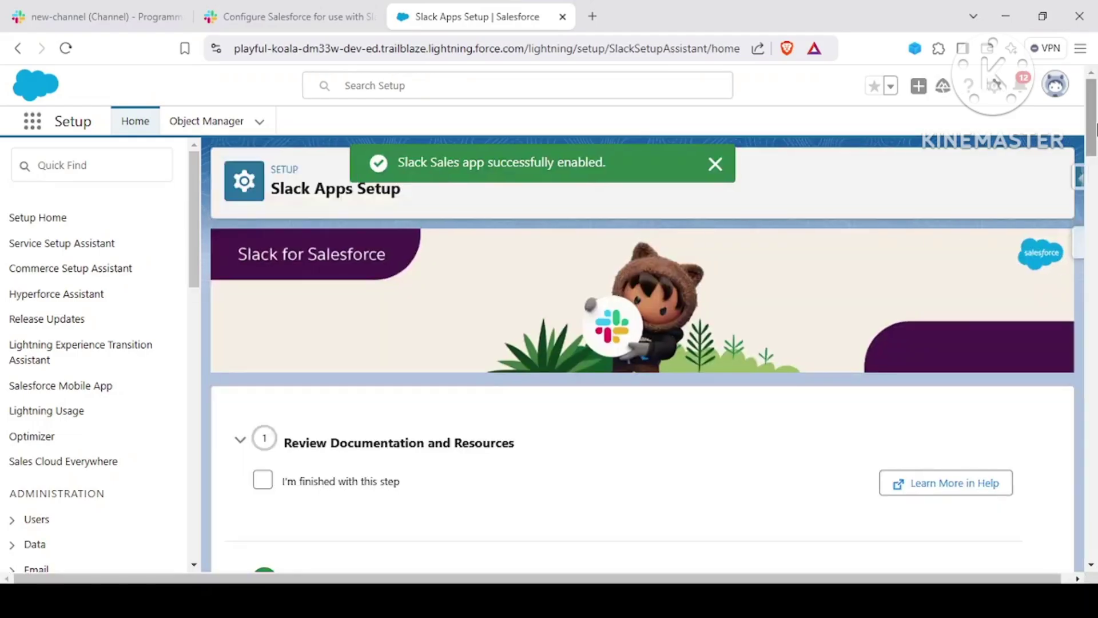
{"action": "left_click_drag", "start_coordinate": [1094, 145], "coordinate": [1093, 229]}
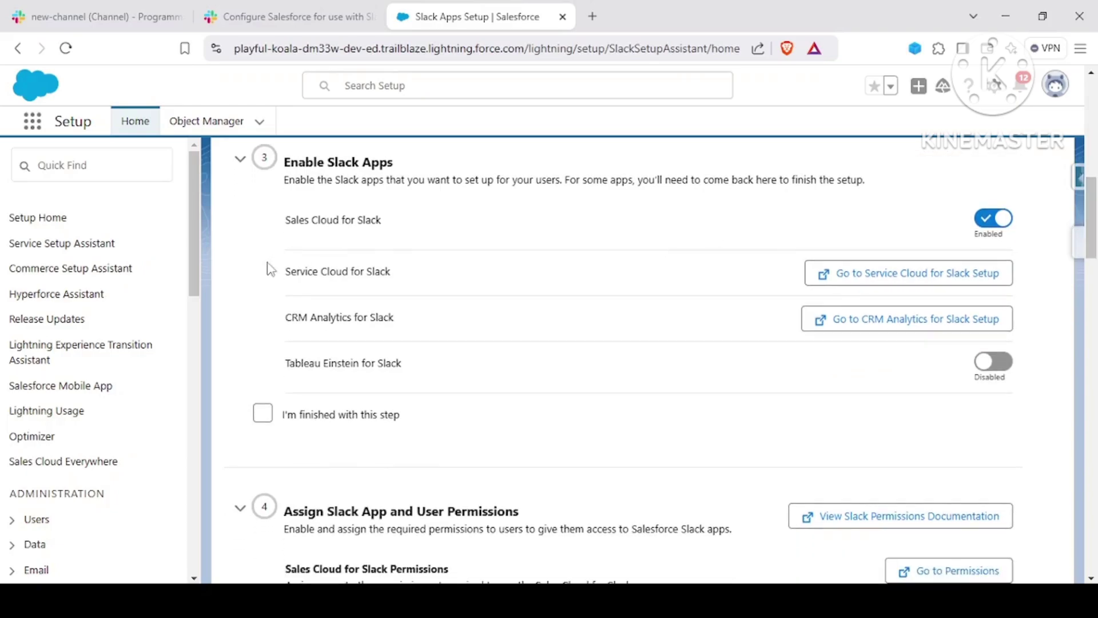
- Point out the Service Cloud for Slack app name in the list
{"action": "left_click_drag", "start_coordinate": [282, 273], "coordinate": [400, 271]}
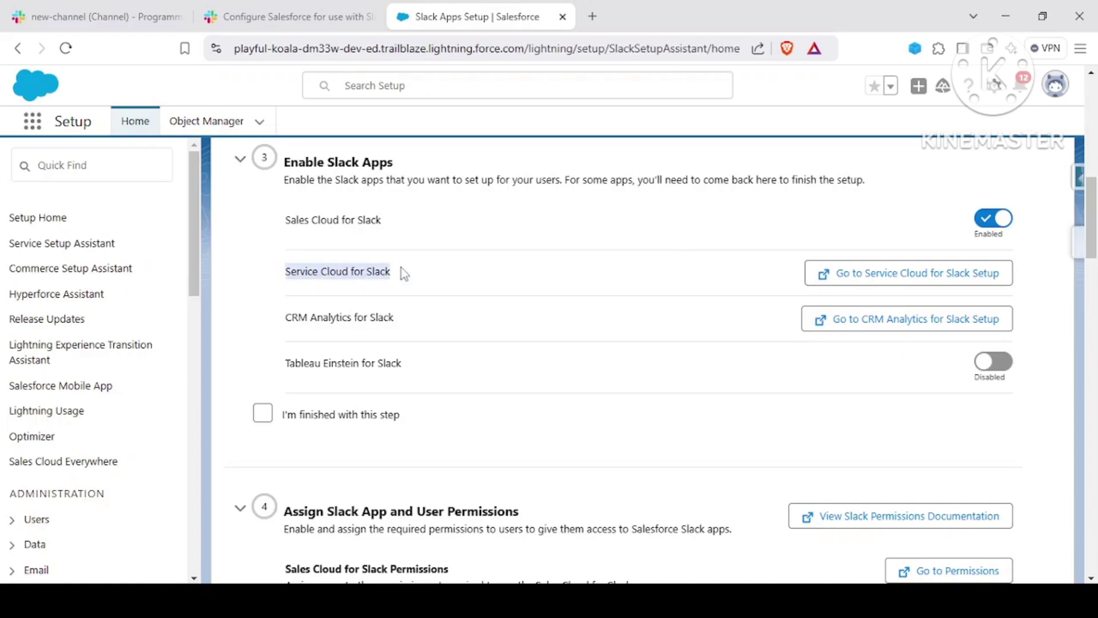
{"action": "left_click", "coordinate": [295, 271]}
{"action": "left_click_drag", "start_coordinate": [280, 276], "coordinate": [381, 272]}
{"action": "left_click", "coordinate": [404, 271]}
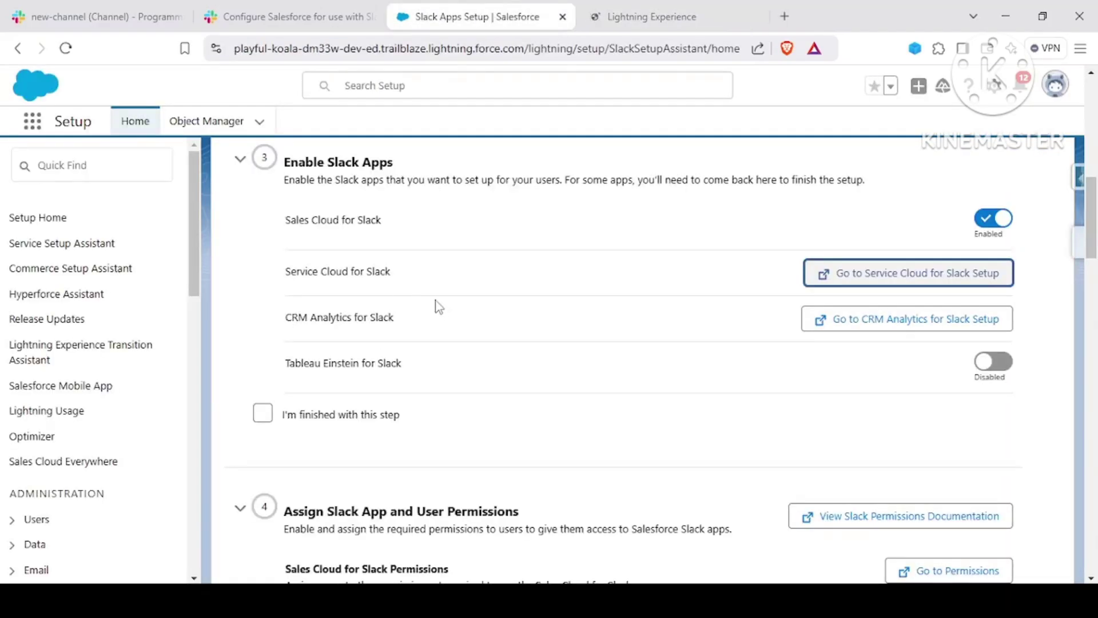
- In Service Cloud for Slack Setup, enable the Service Cloud for Slack App and return to the setup assistant
{"action": "left_click", "coordinate": [661, 8]}
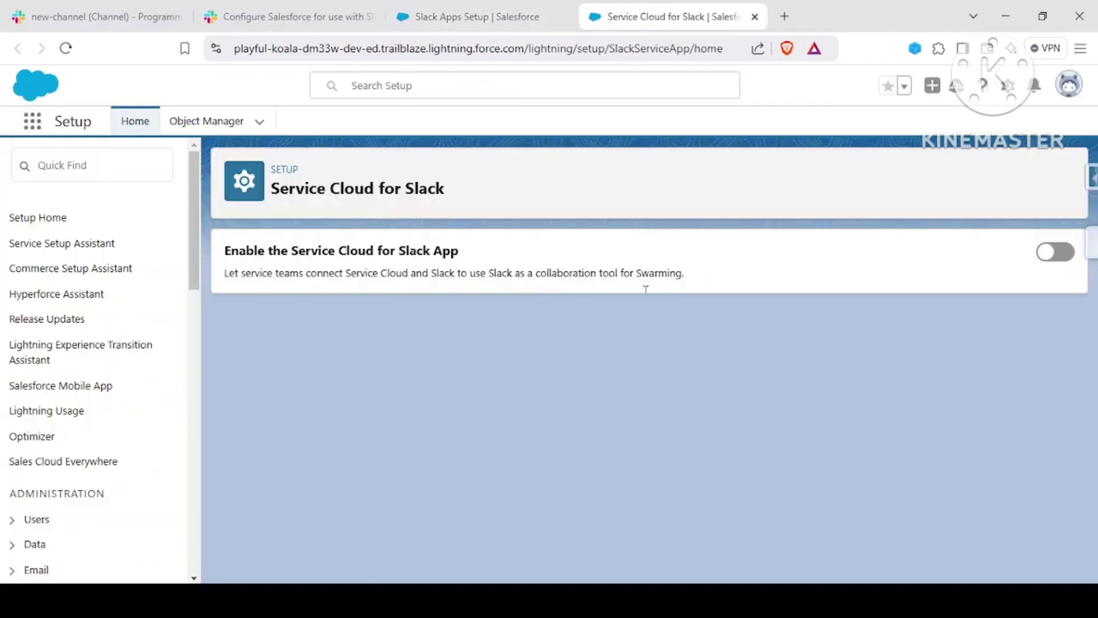
{"action": "left_click", "coordinate": [1055, 256]}
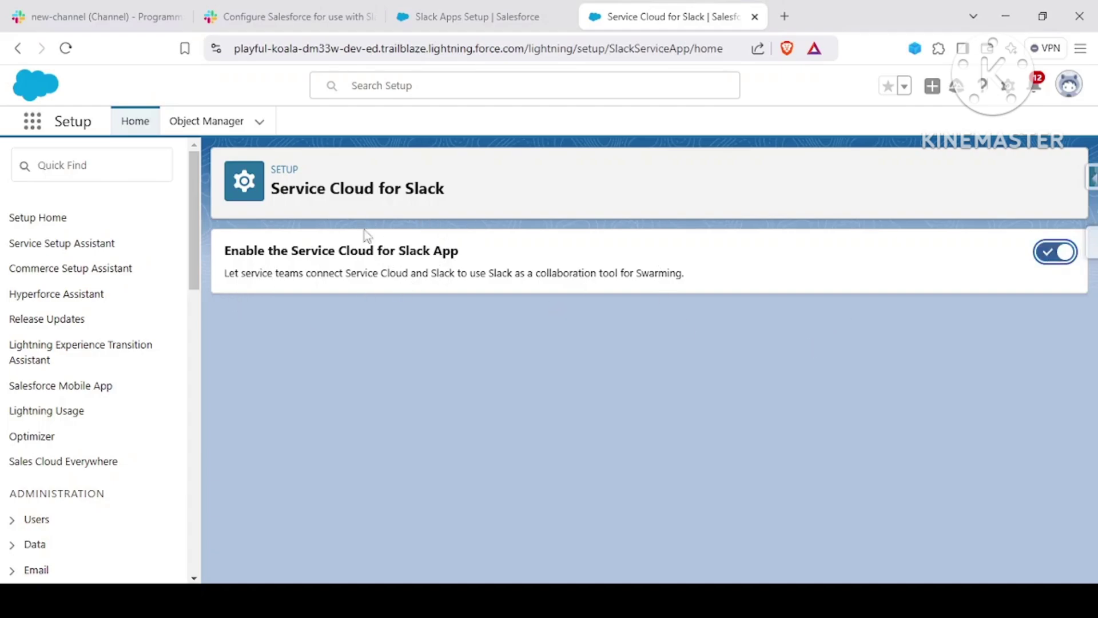
{"action": "left_click", "coordinate": [454, 9]}
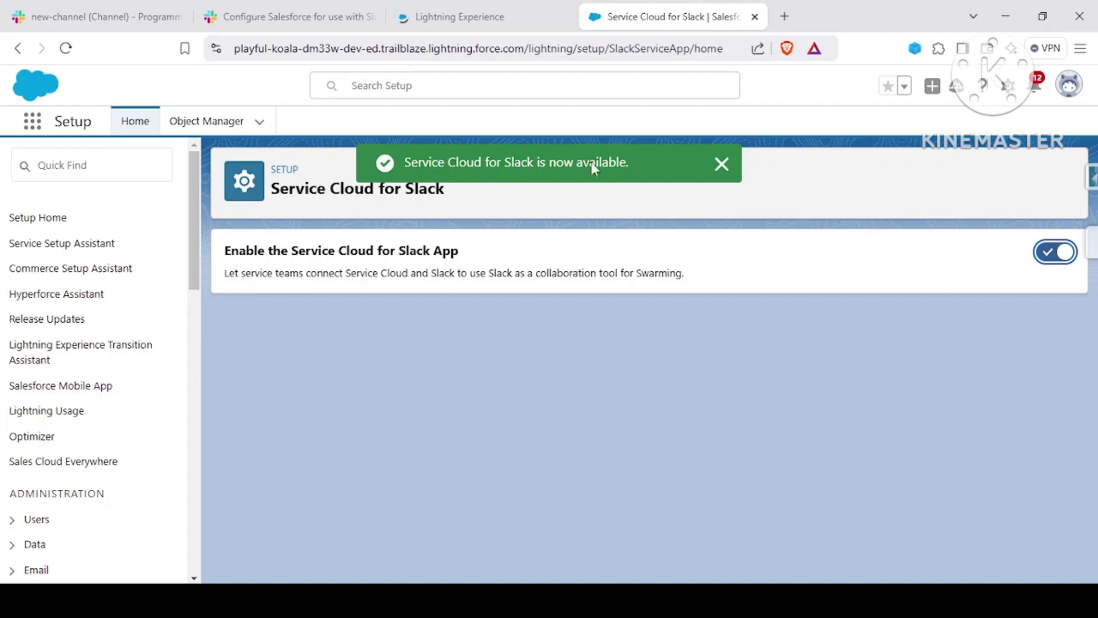
- Back in Slack Apps Setup, scroll to step 4, Assign Slack App and User Permissions
{"action": "left_click", "coordinate": [506, 8]}
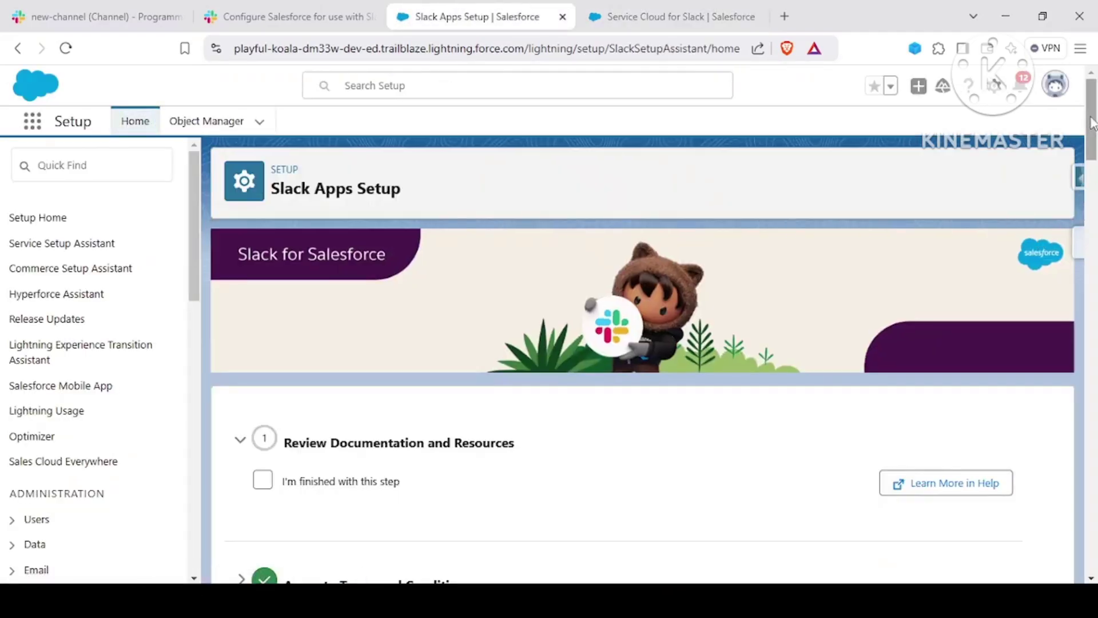
{"action": "left_click_drag", "start_coordinate": [1091, 122], "coordinate": [1091, 149]}
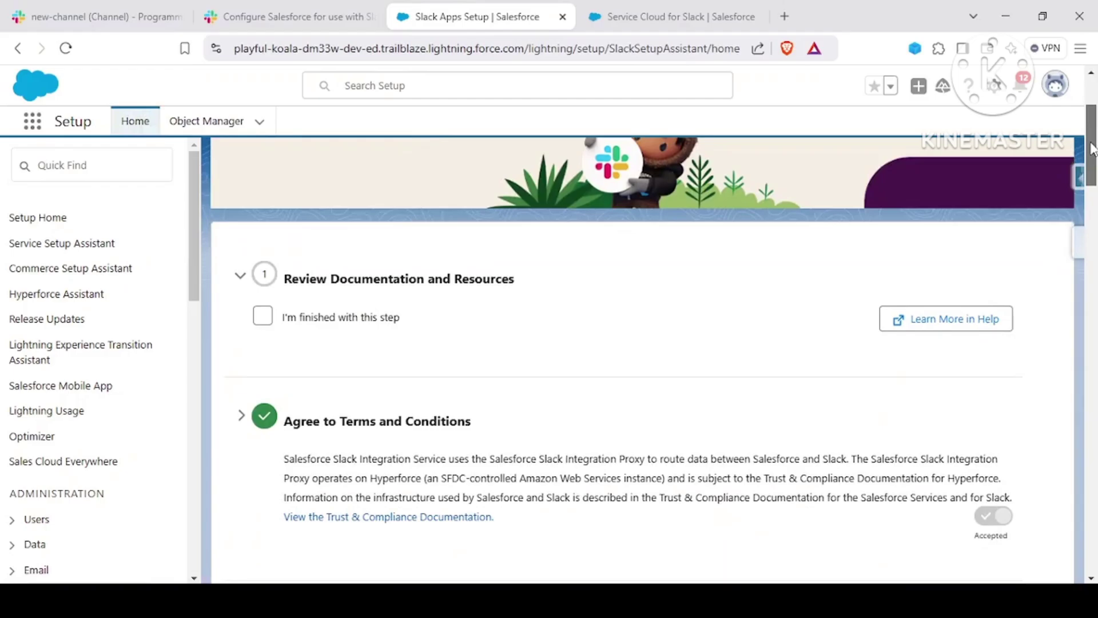
{"action": "scroll", "coordinate": [847, 186], "scroll_direction": "down", "scroll_amount": 1}
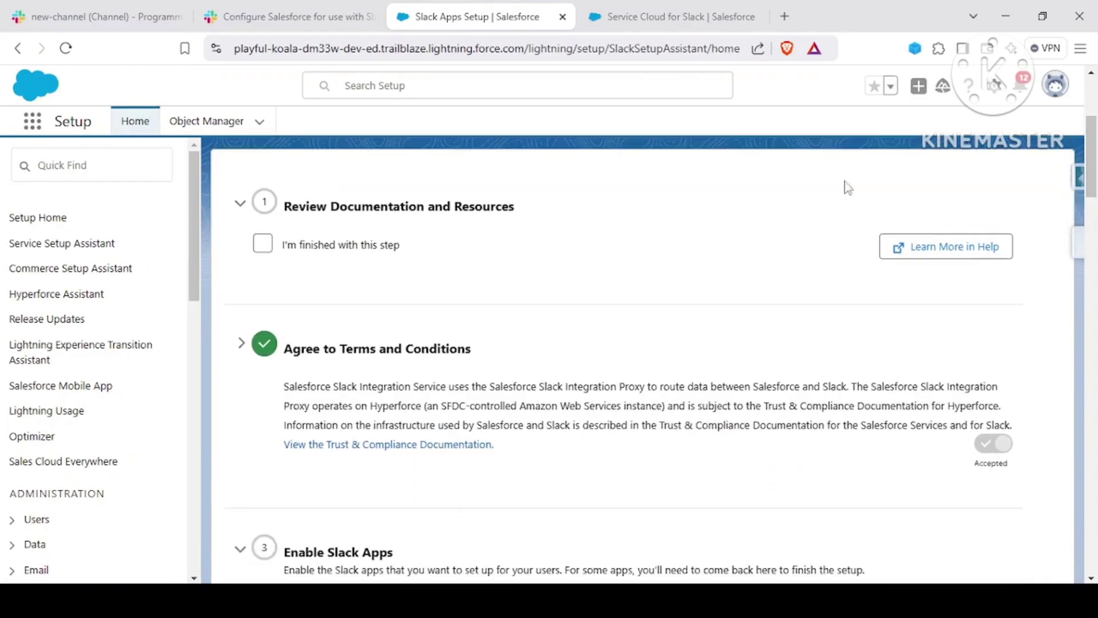
{"action": "scroll", "coordinate": [1092, 147], "scroll_direction": "down", "scroll_amount": 2}
{"action": "left_click_drag", "start_coordinate": [1091, 147], "coordinate": [1091, 240]}
{"action": "right_click", "coordinate": [1088, 236]}
{"action": "left_click", "coordinate": [1092, 235]}
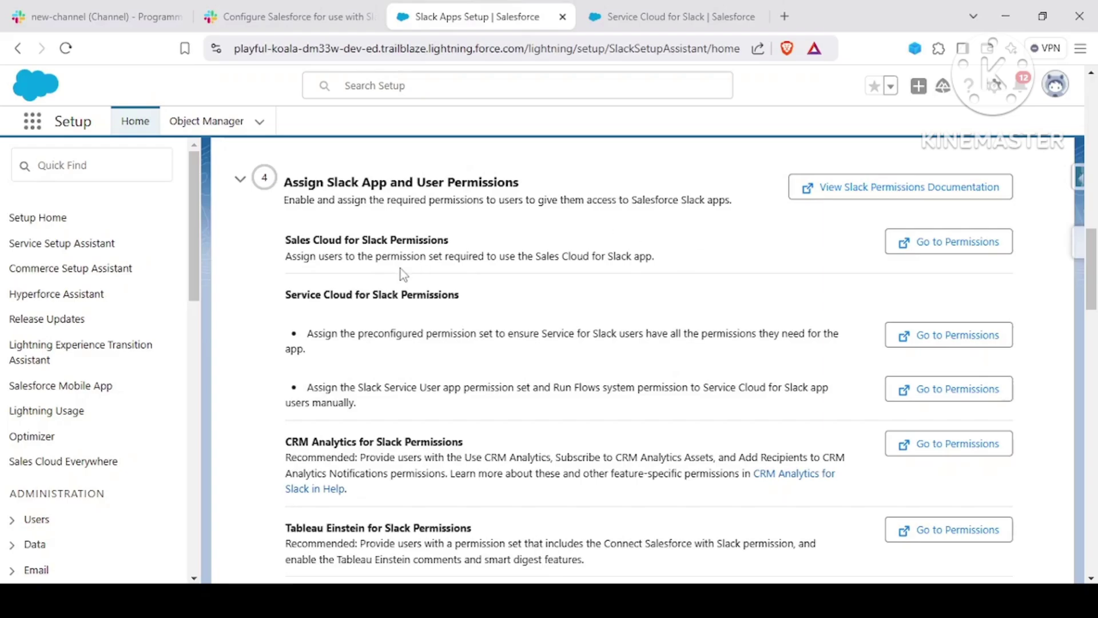
- Open the Slack Permissions Documentation via the redirect, then close that help tab
{"action": "left_click_drag", "start_coordinate": [277, 295], "coordinate": [499, 314]}
{"action": "left_click", "coordinate": [499, 314]}
{"action": "left_click", "coordinate": [823, 196]}
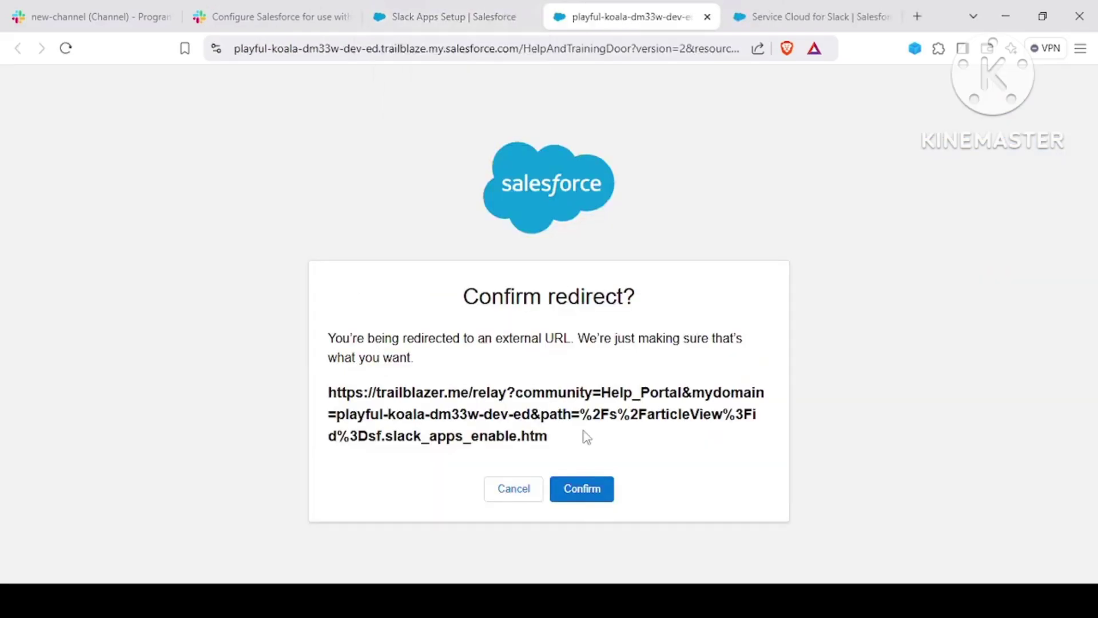
{"action": "left_click", "coordinate": [581, 491]}
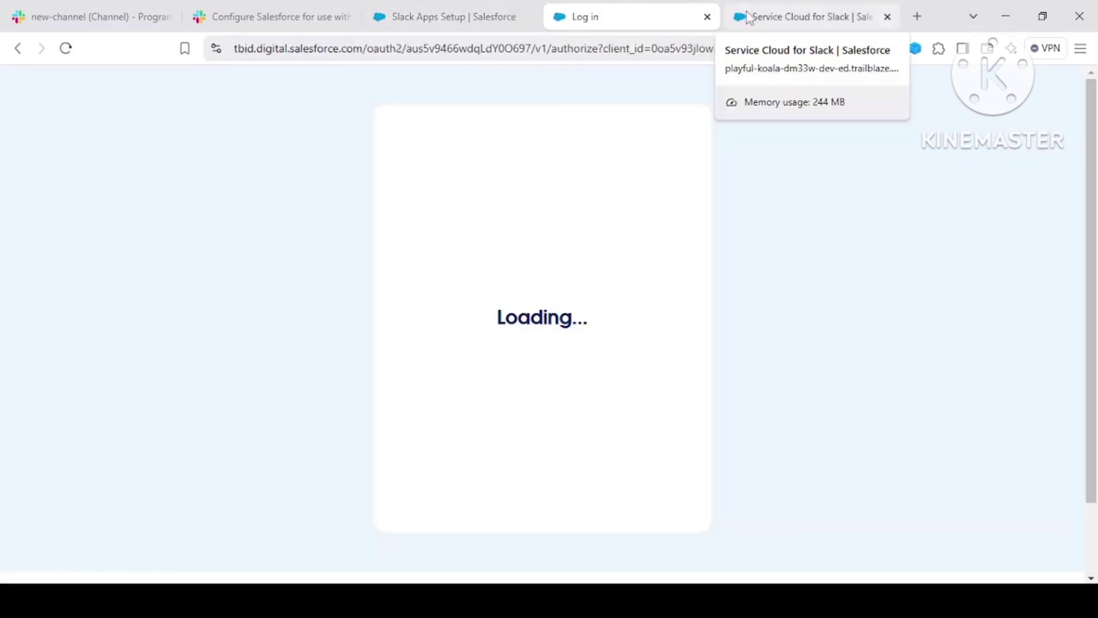
{"action": "left_click", "coordinate": [708, 18]}
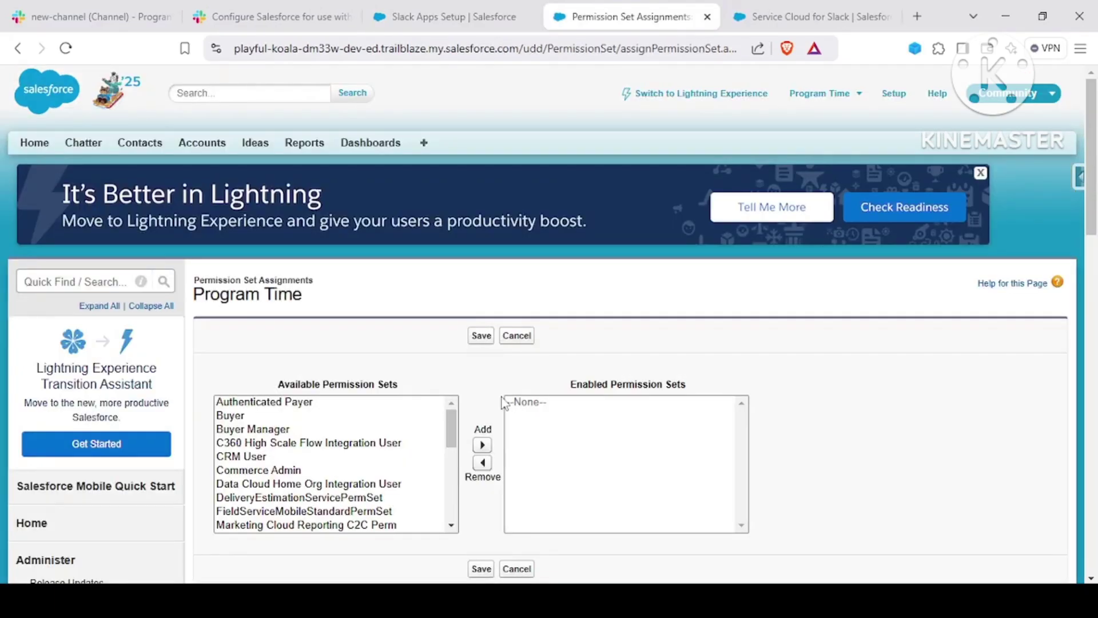
- Find Slack Service User with an in-page search for slack and move it to Enabled Permission Sets
{"action": "key", "text": "ctrl+f"}
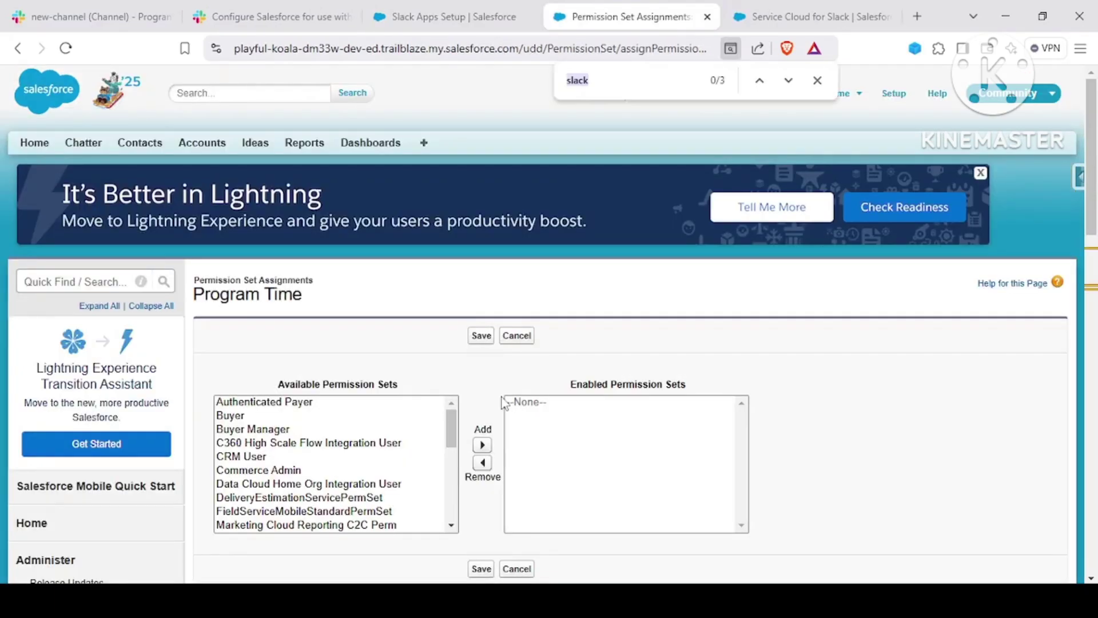
{"action": "key", "text": "Return"}
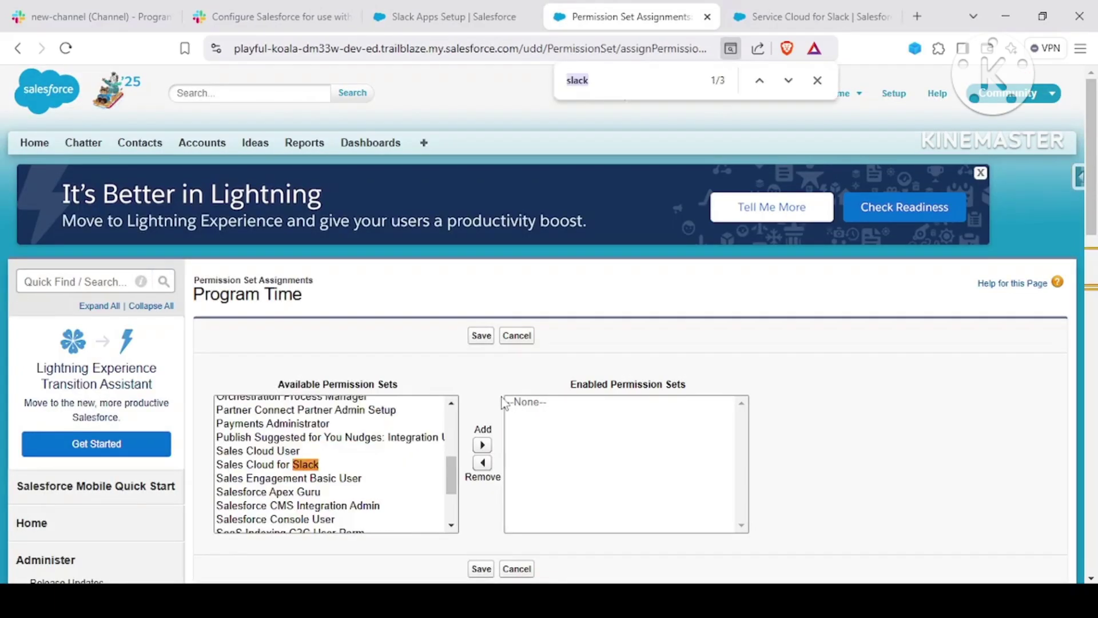
{"action": "left_click", "coordinate": [789, 81]}
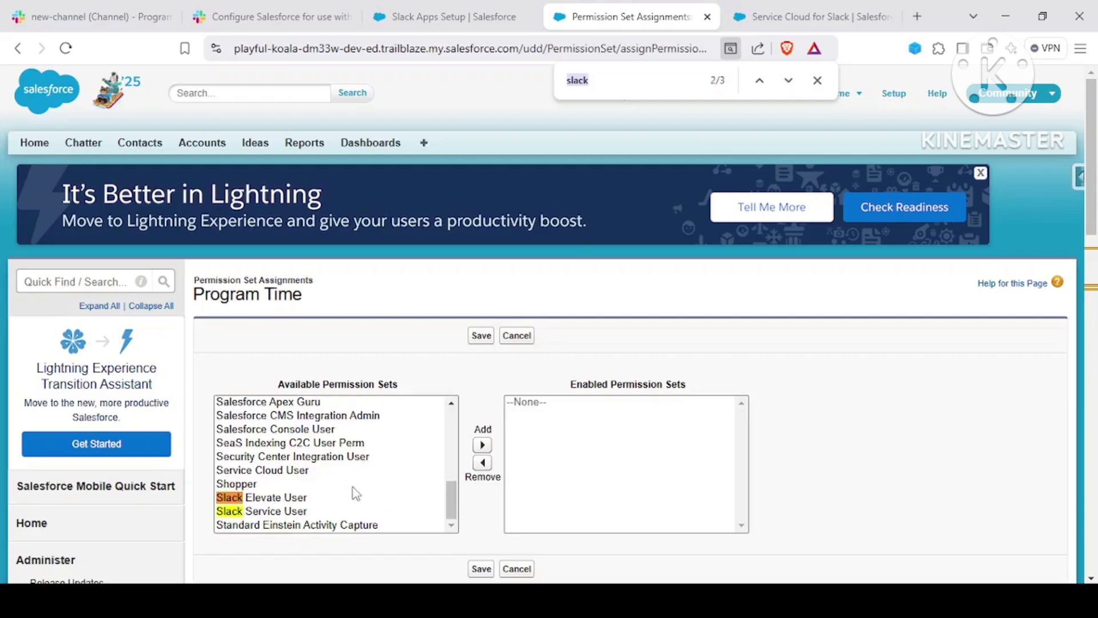
{"action": "left_click", "coordinate": [318, 512]}
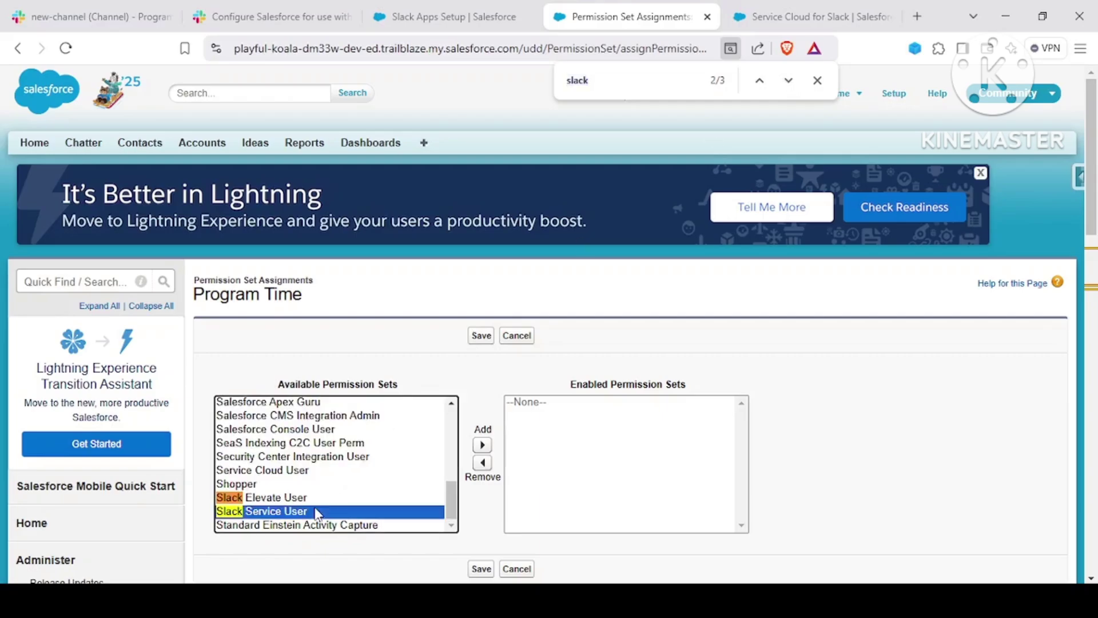
{"action": "left_click", "coordinate": [482, 446]}
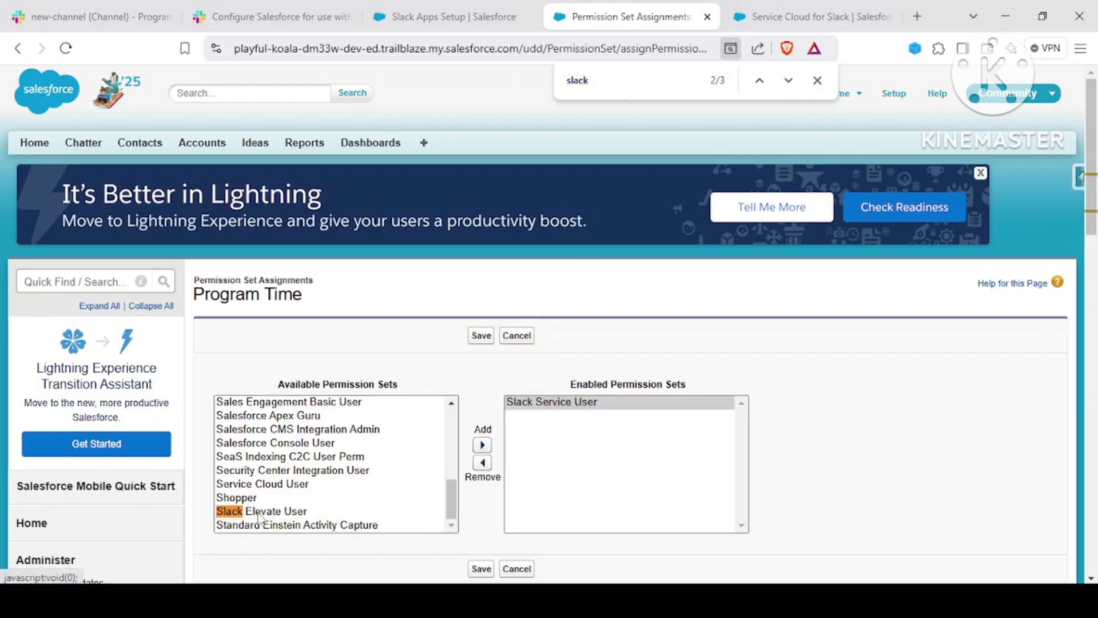
{"action": "left_click", "coordinate": [788, 79]}
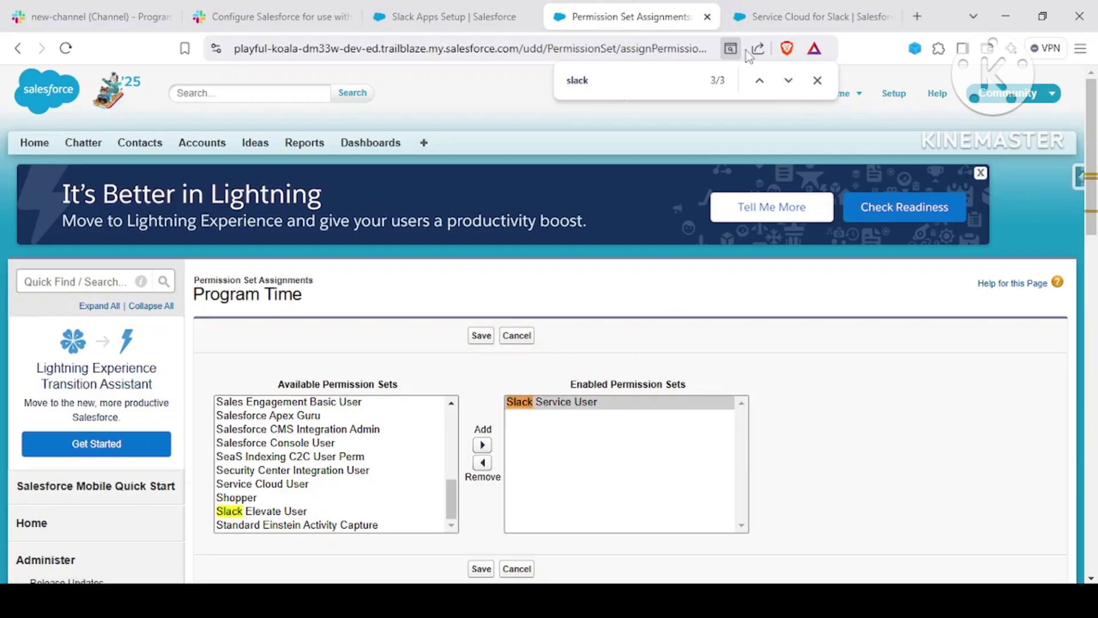
{"action": "left_click", "coordinate": [449, 494]}
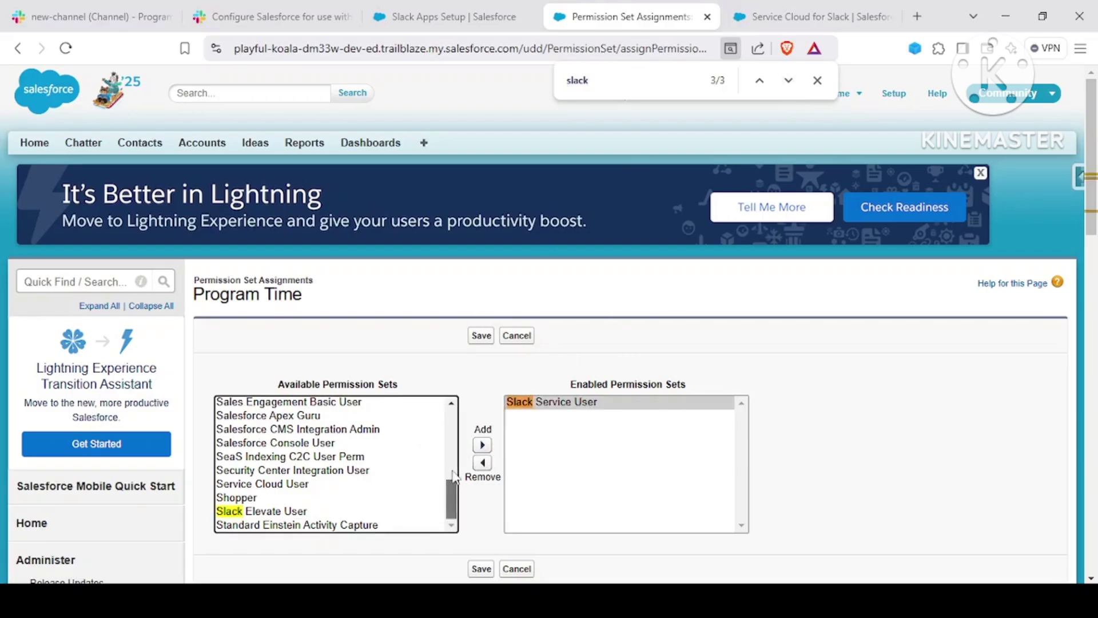
{"action": "scroll", "coordinate": [453, 477], "scroll_direction": "up", "scroll_amount": 2}
{"action": "scroll", "coordinate": [449, 483], "scroll_direction": "down", "scroll_amount": 1}
- Confirm Slack Service User is enabled, save the assignments and return to Slack Apps Setup
{"action": "left_click", "coordinate": [49, 8]}
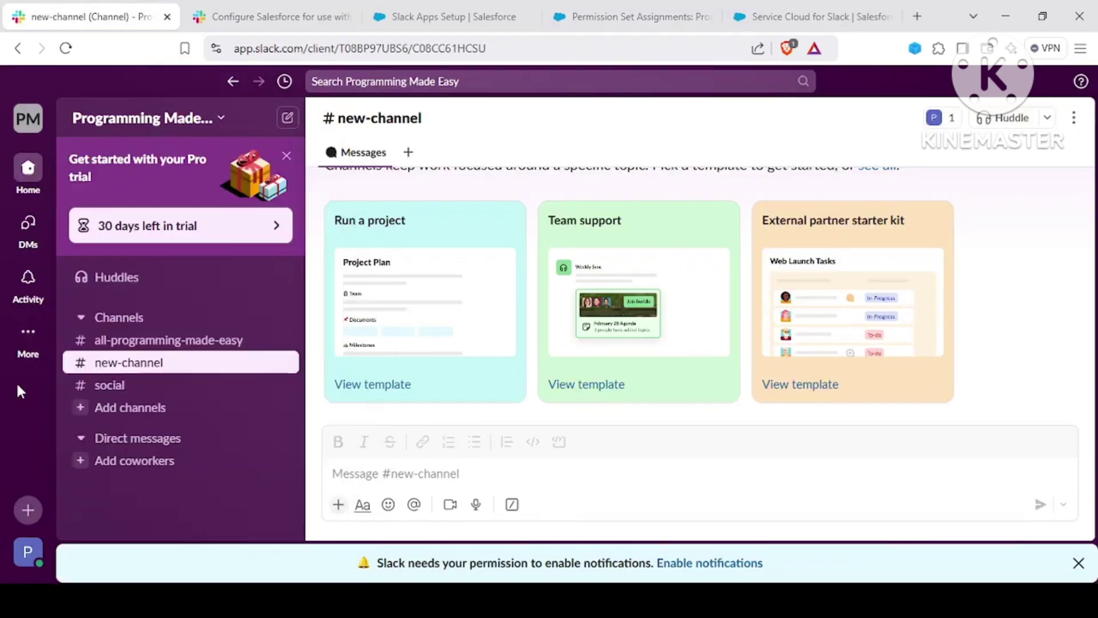
{"action": "left_click", "coordinate": [607, 10]}
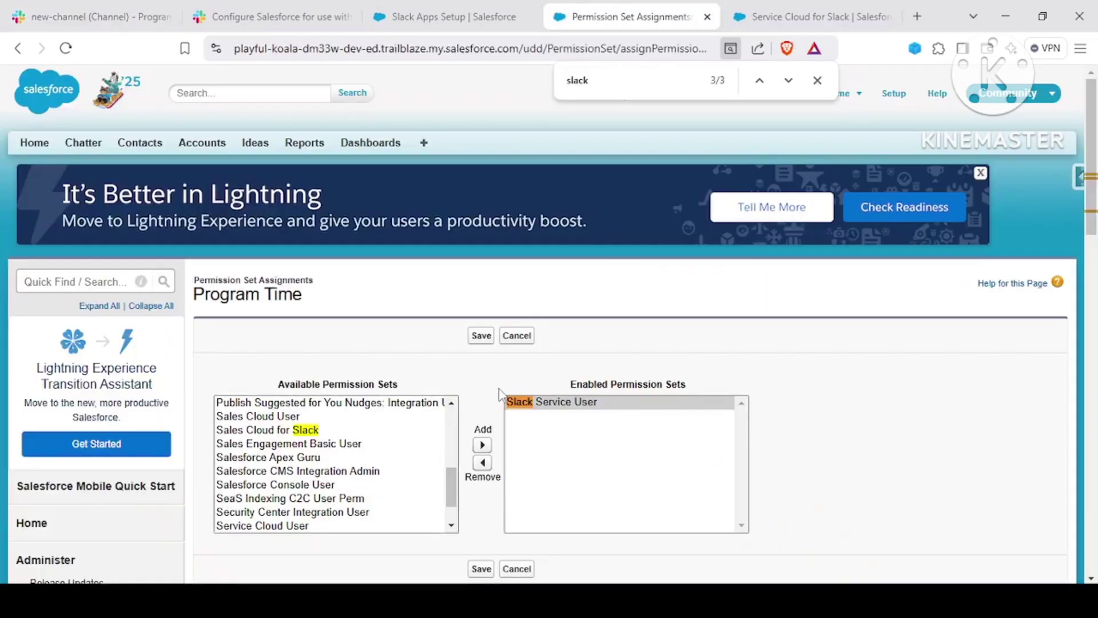
{"action": "left_click", "coordinate": [521, 407]}
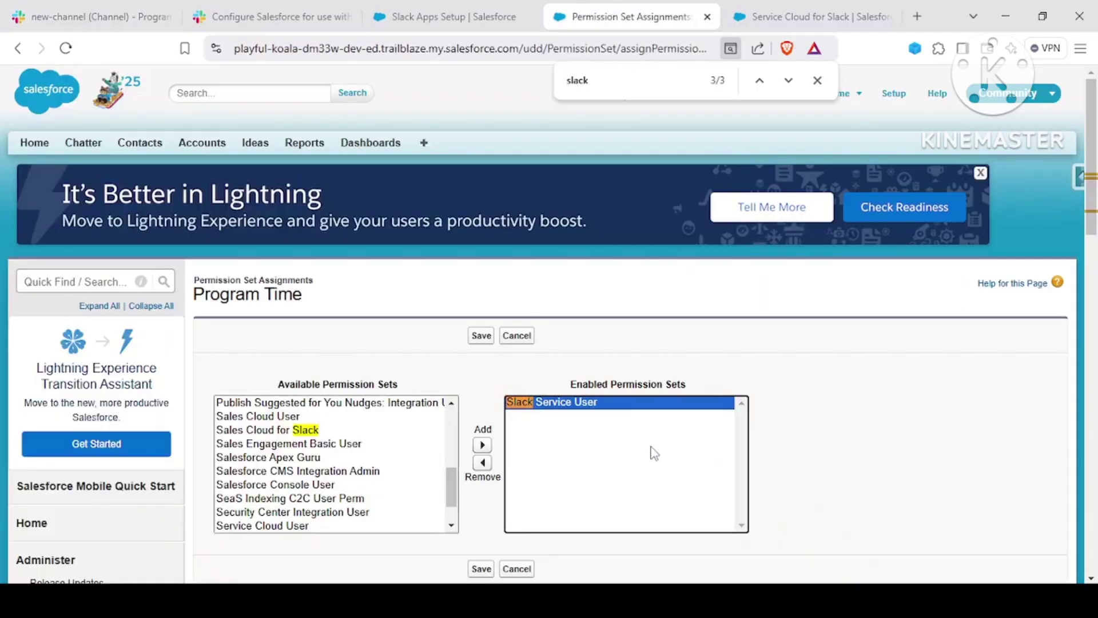
{"action": "left_click", "coordinate": [817, 80]}
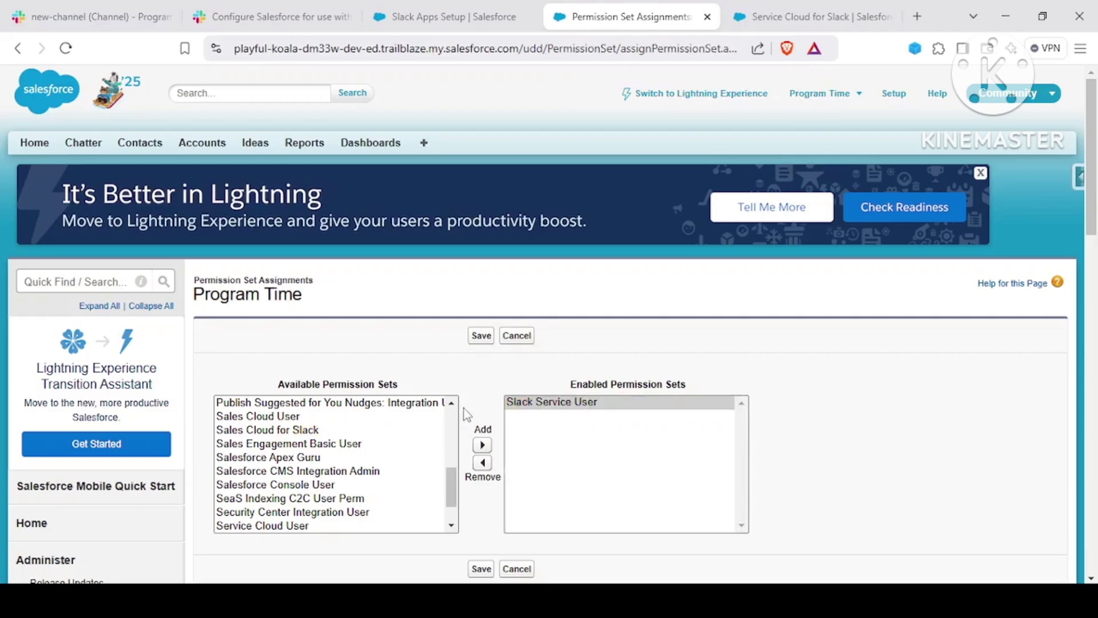
{"action": "left_click", "coordinate": [480, 337]}
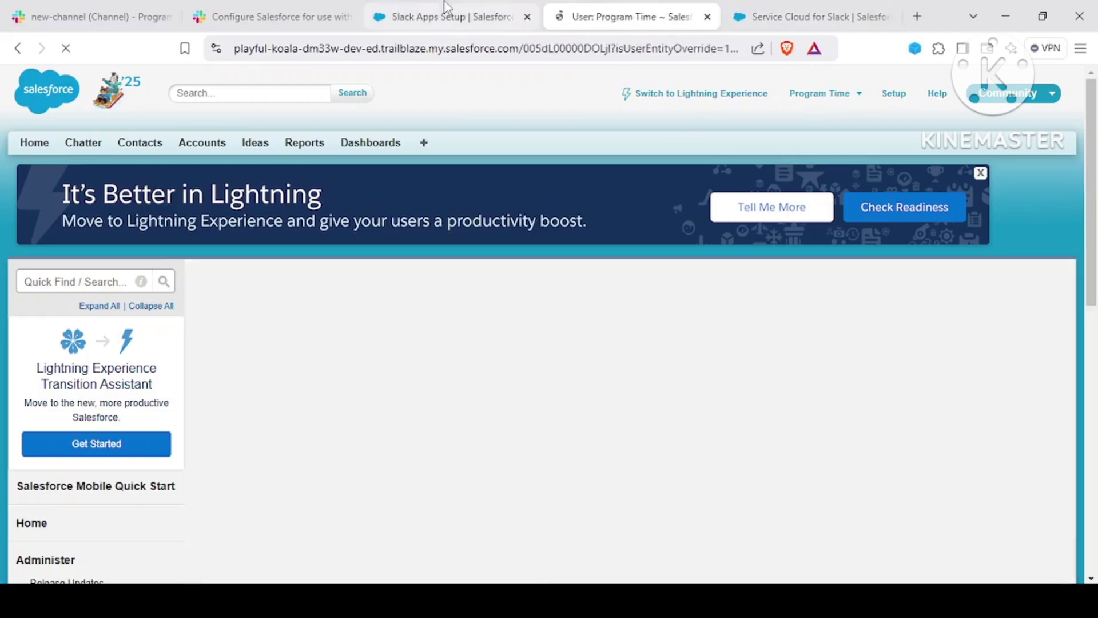
{"action": "left_click", "coordinate": [466, 15]}
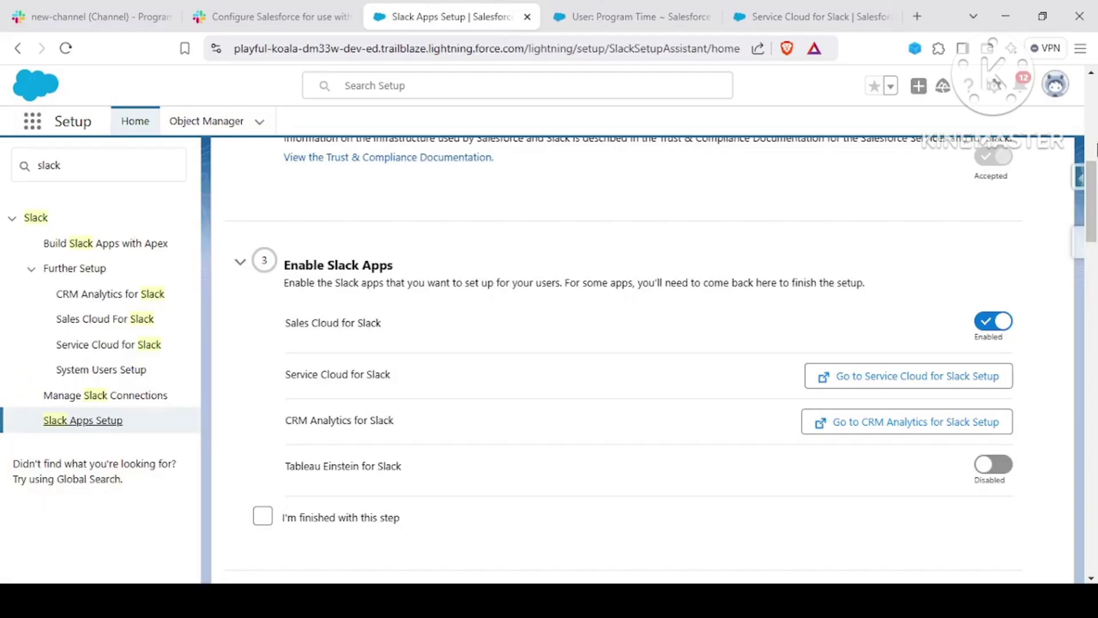
- Close the User: Program Time tab and read the Verify Data Sharing Options explanation
{"action": "left_click", "coordinate": [1095, 147]}
{"action": "left_click", "coordinate": [705, 16]}
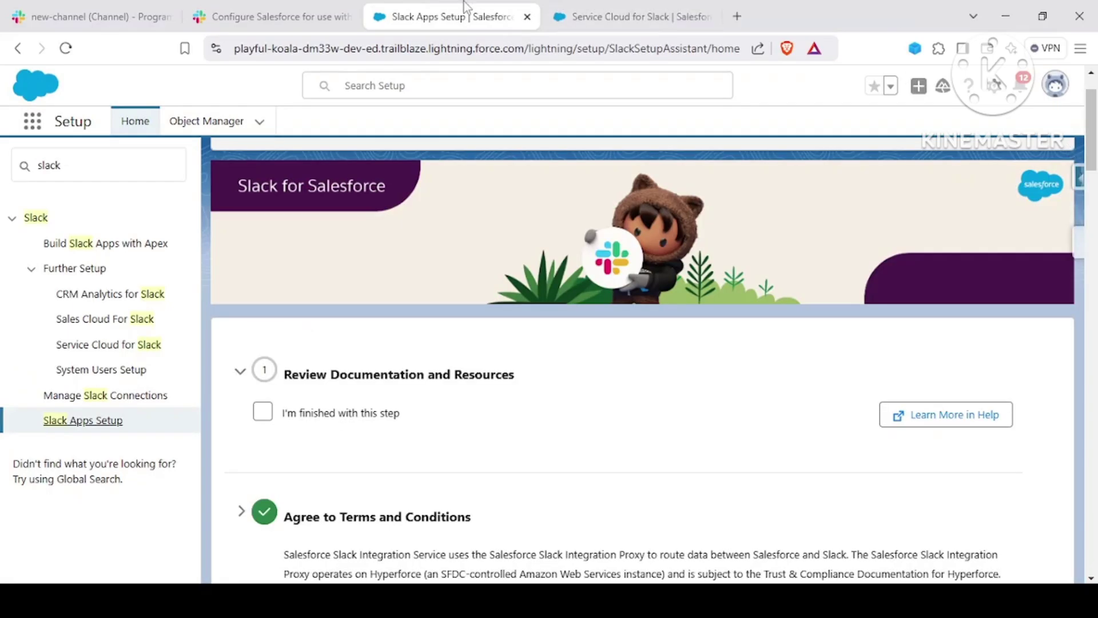
{"action": "left_click", "coordinate": [1091, 233]}
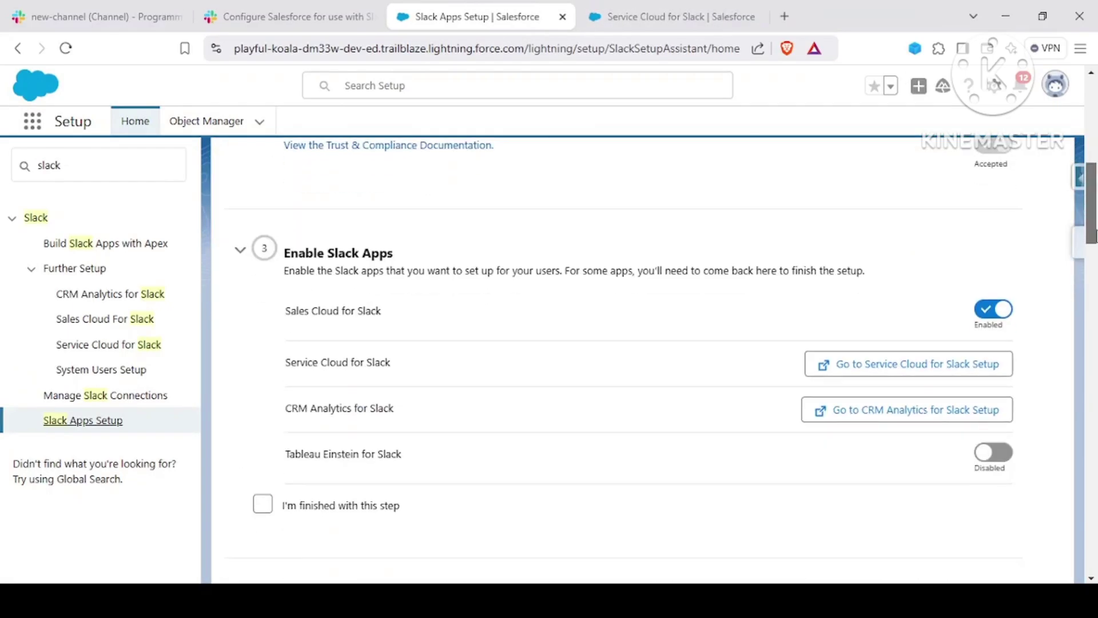
{"action": "left_click_drag", "start_coordinate": [1091, 234], "coordinate": [1083, 318]}
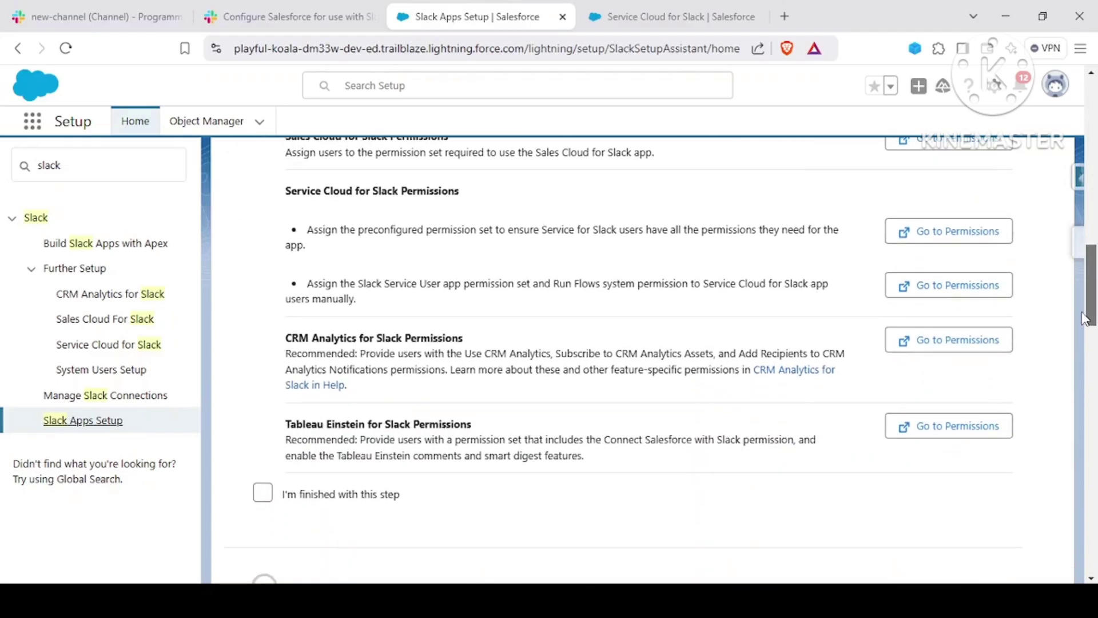
{"action": "left_click_drag", "start_coordinate": [1083, 318], "coordinate": [1080, 378]}
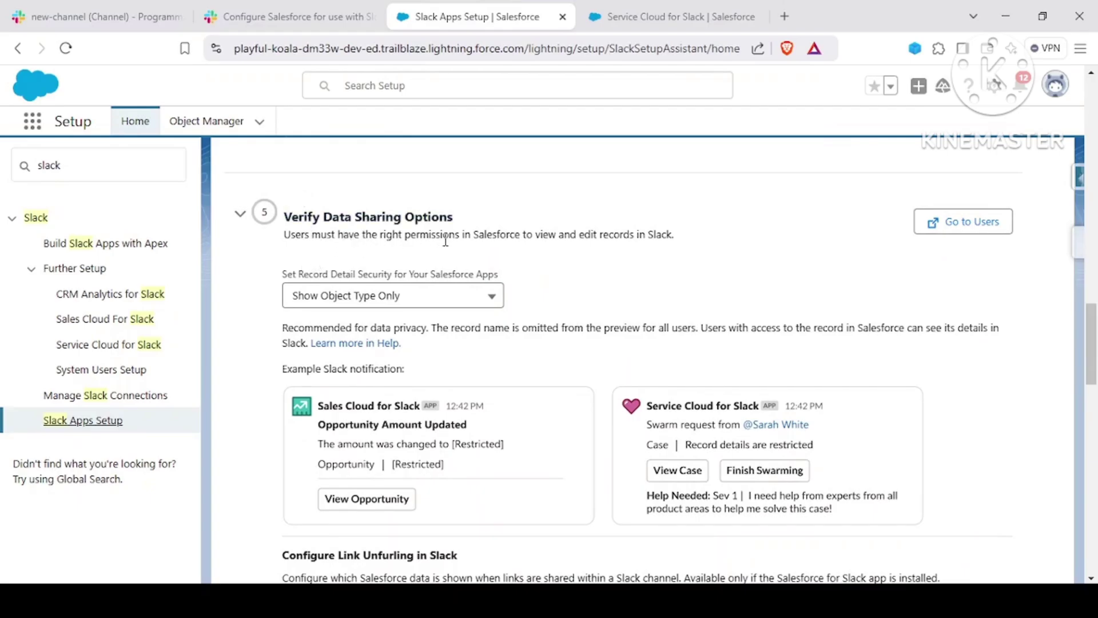
{"action": "left_click_drag", "start_coordinate": [445, 241], "coordinate": [705, 257]}
{"action": "left_click", "coordinate": [706, 257]}
{"action": "left_click", "coordinate": [412, 239]}
- Check the Record Detail Security dropdown choices and leave them unchanged
{"action": "left_click", "coordinate": [374, 302]}
{"action": "left_click", "coordinate": [1041, 304]}
{"action": "left_click_drag", "start_coordinate": [1093, 335], "coordinate": [1091, 449]}
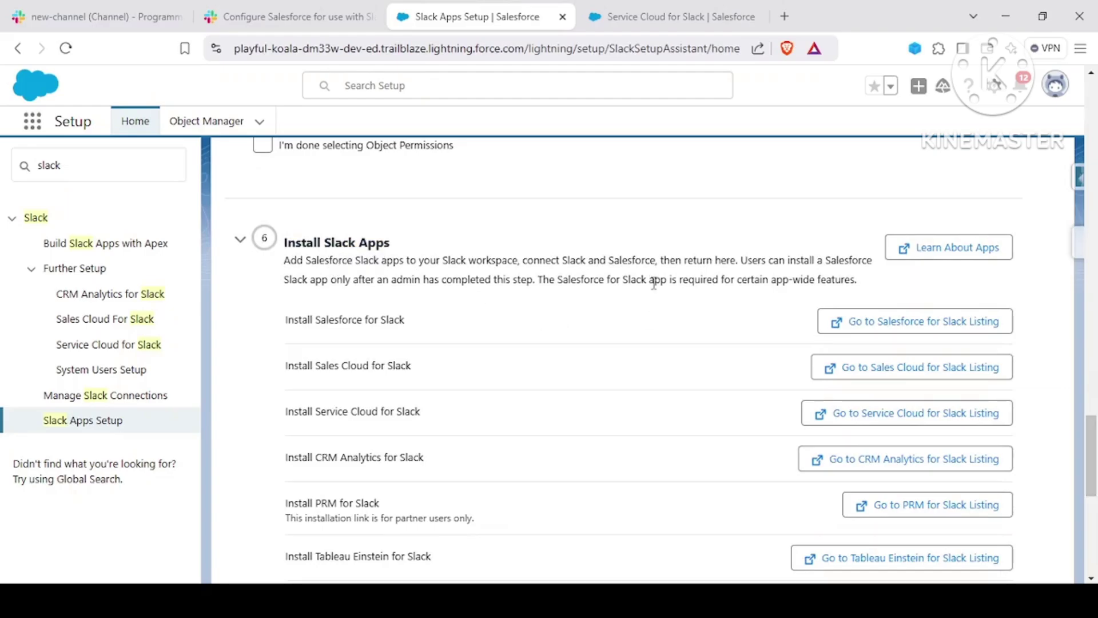
- Go to the Salesforce for Slack listing from Install Slack Apps, confirming the redirect
{"action": "left_click_drag", "start_coordinate": [281, 320], "coordinate": [456, 318]}
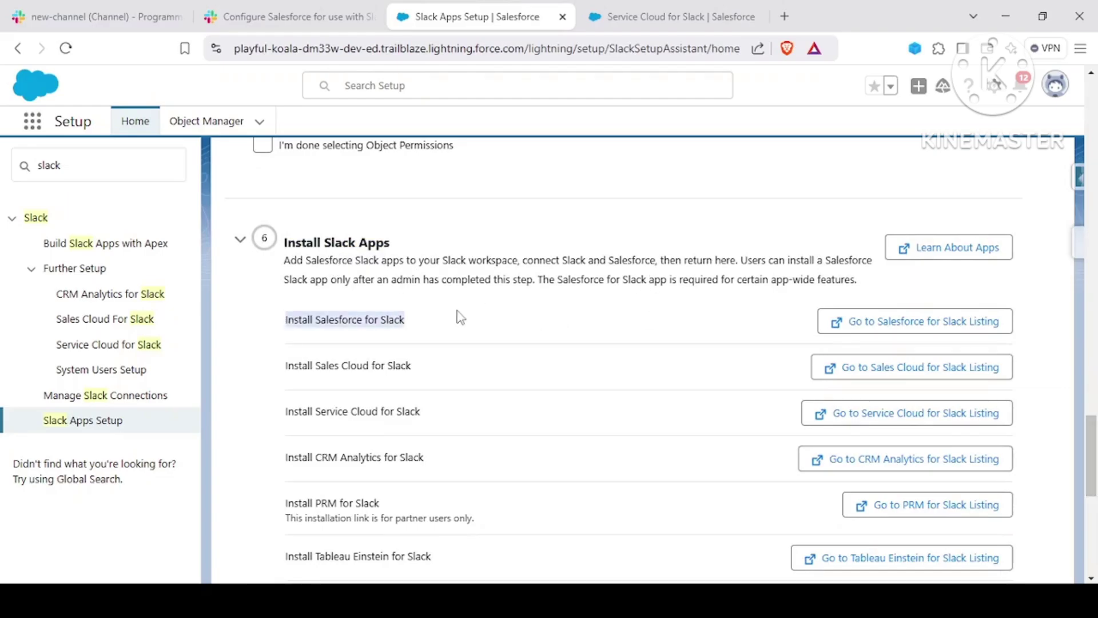
{"action": "left_click", "coordinate": [462, 318]}
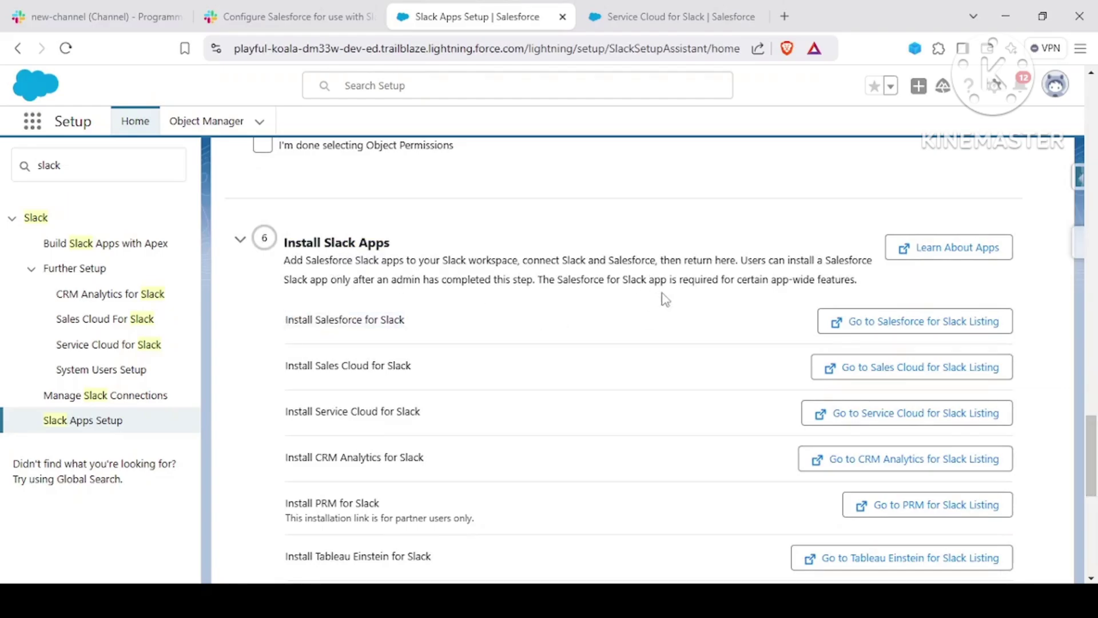
{"action": "left_click", "coordinate": [864, 323]}
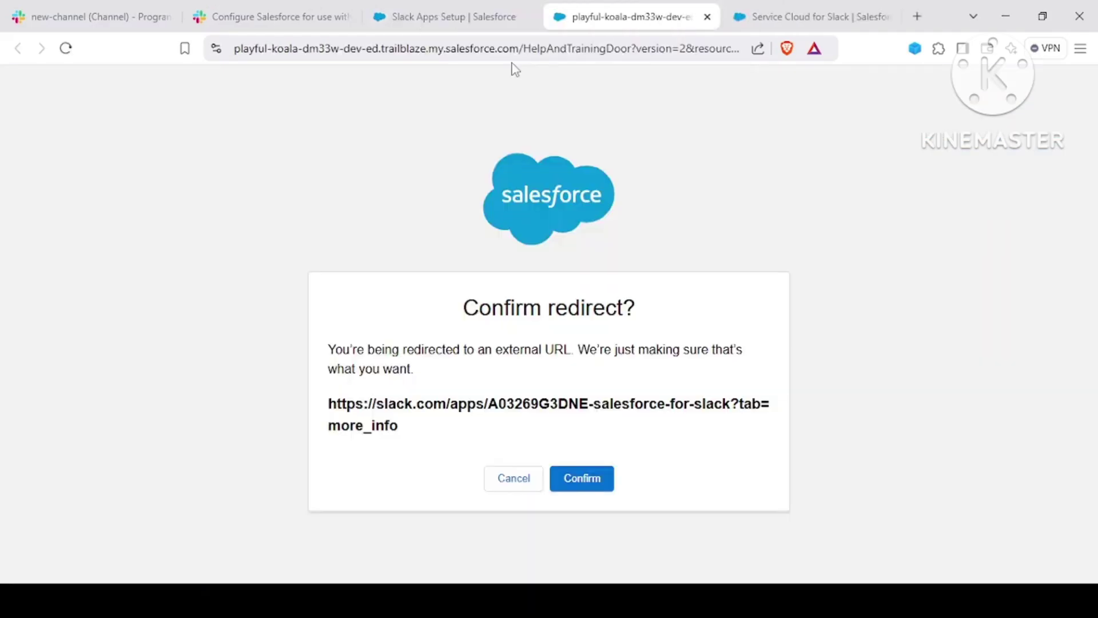
{"action": "left_click", "coordinate": [589, 489]}
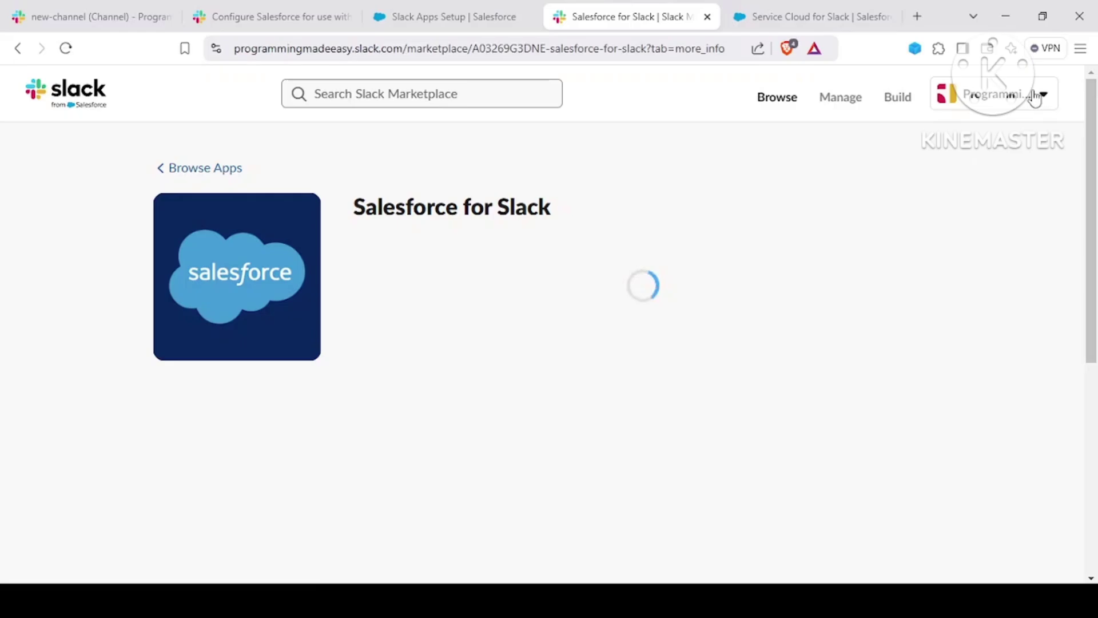
- Add Salesforce for Slack to the Programming Made Easy workspace, reaching the permission request
{"action": "left_click", "coordinate": [86, 8]}
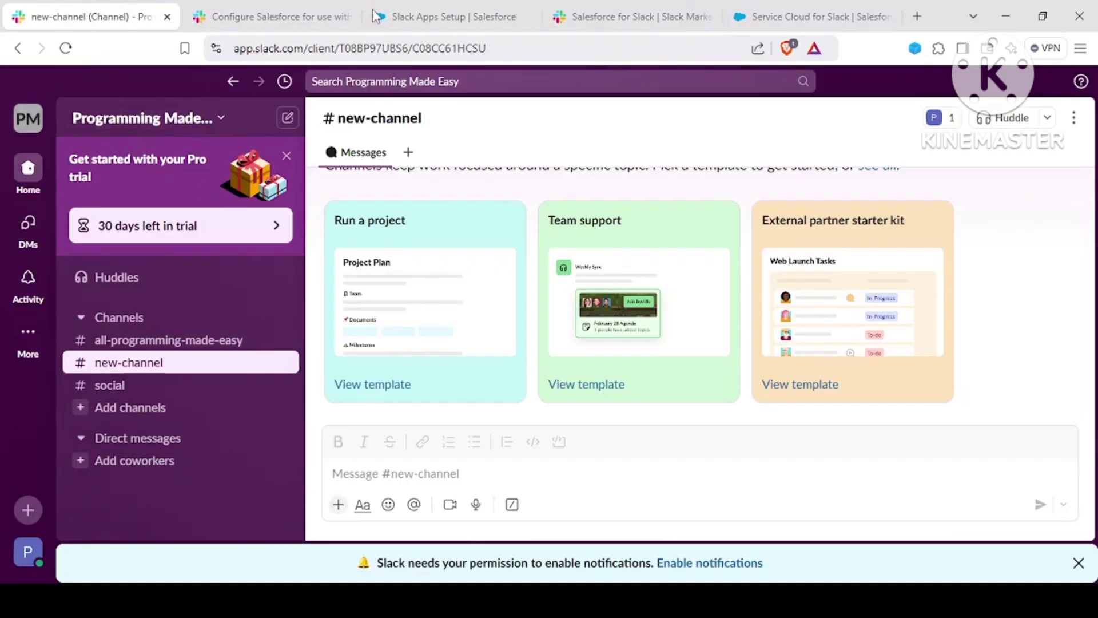
{"action": "left_click", "coordinate": [596, 9]}
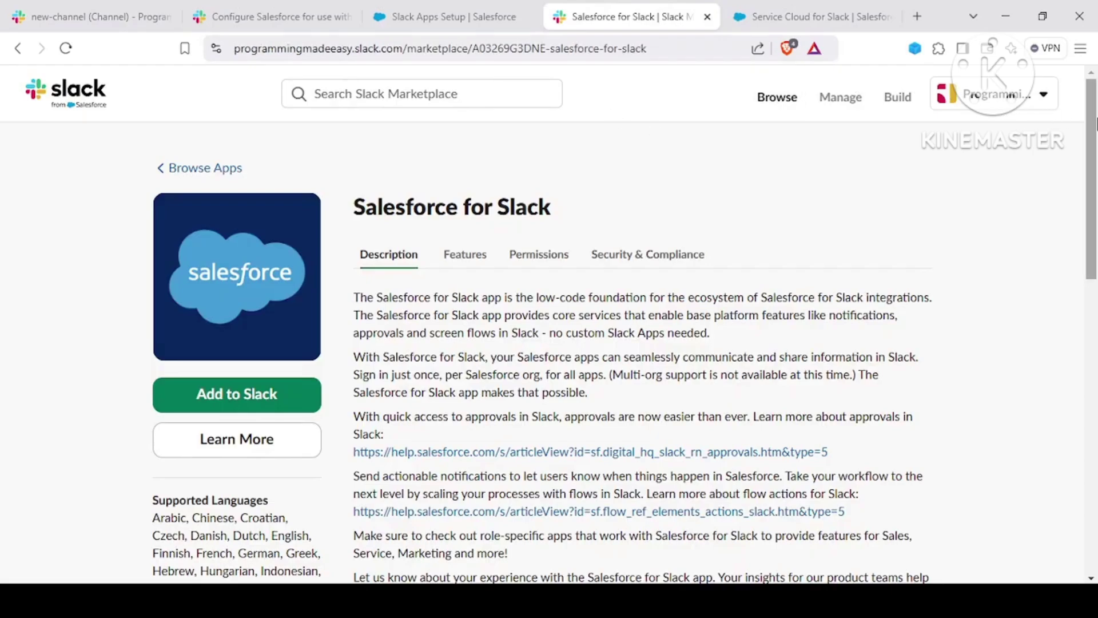
{"action": "scroll", "coordinate": [1097, 124], "scroll_direction": "down", "scroll_amount": 2}
{"action": "left_click", "coordinate": [252, 285]}
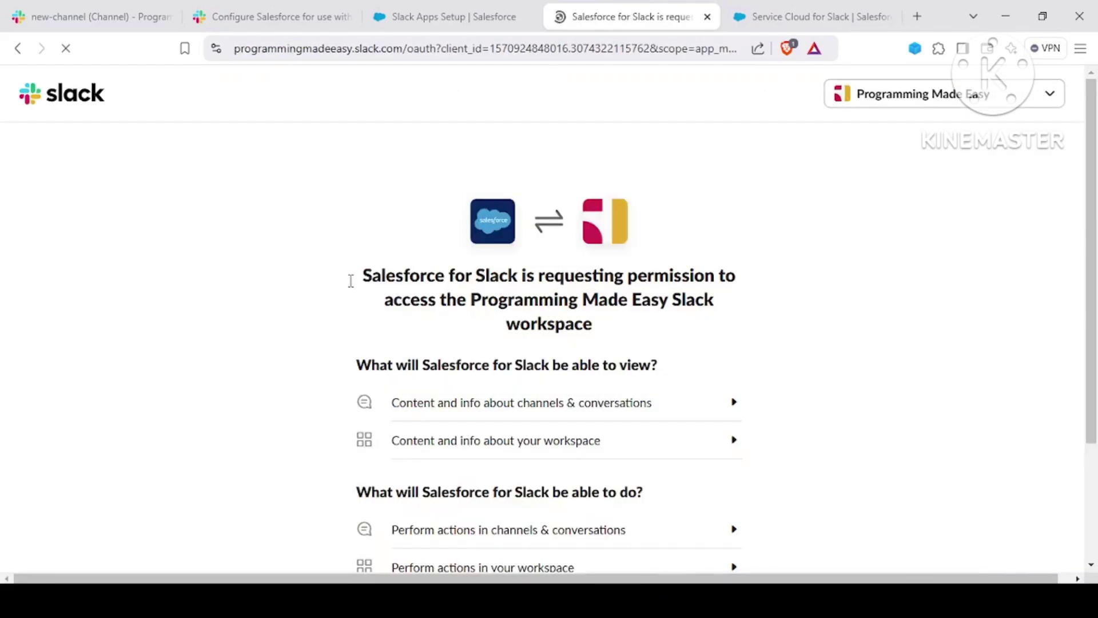
- Review the requested view permissions and allow Salesforce for Slack access to the workspace
{"action": "mouse_move", "coordinate": [351, 280]}
{"action": "left_mouse_down"}
{"action": "mouse_move", "coordinate": [782, 281]}
{"action": "mouse_move", "coordinate": [734, 337]}
{"action": "left_mouse_up"}
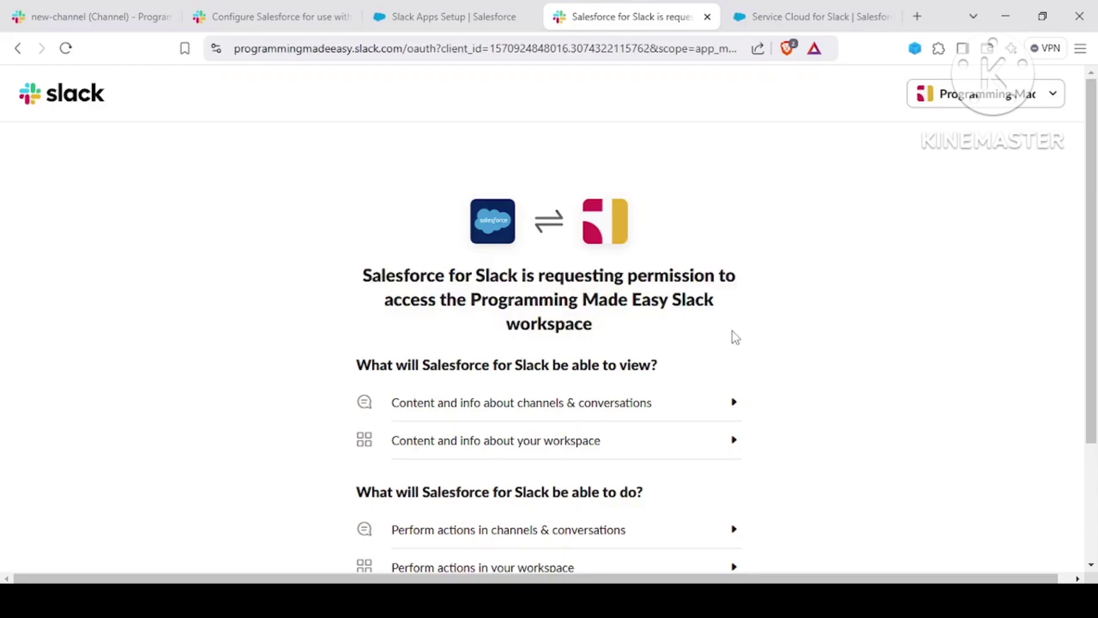
{"action": "left_click_drag", "start_coordinate": [284, 263], "coordinate": [826, 353]}
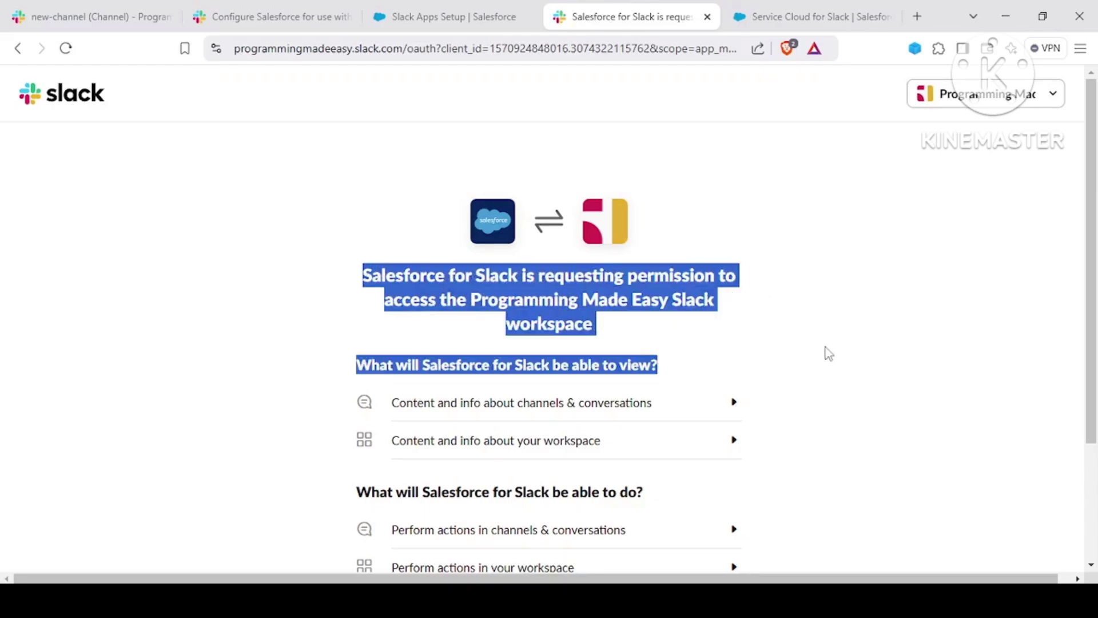
{"action": "left_click", "coordinate": [826, 352]}
{"action": "left_click_drag", "start_coordinate": [1092, 194], "coordinate": [1095, 230]}
{"action": "scroll", "coordinate": [1095, 230], "scroll_direction": "down", "scroll_amount": 1}
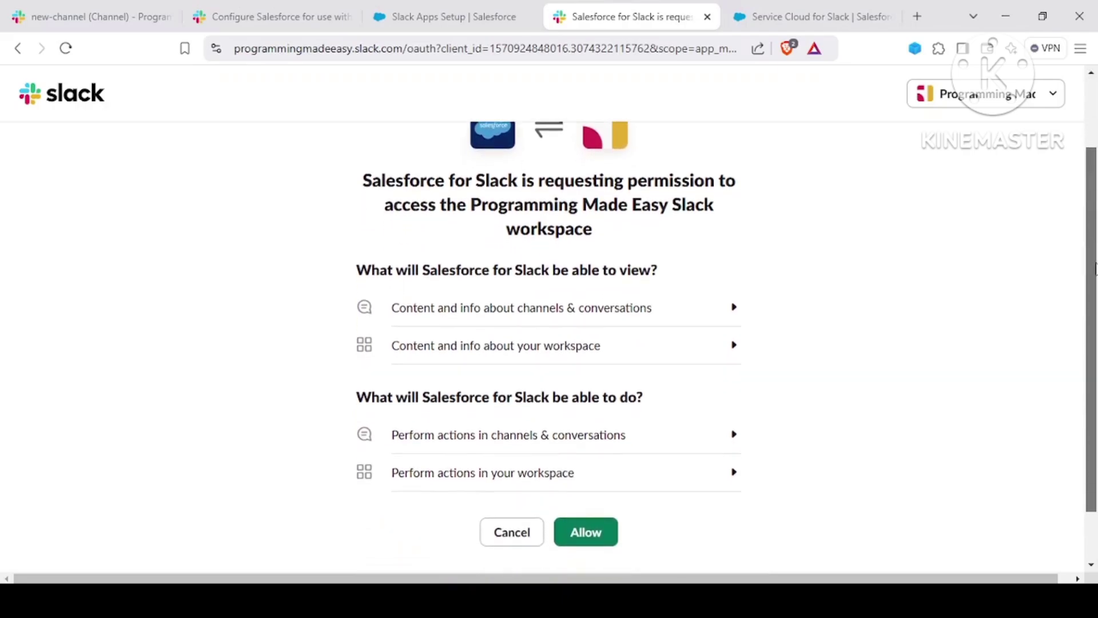
{"action": "left_click_drag", "start_coordinate": [347, 259], "coordinate": [779, 269]}
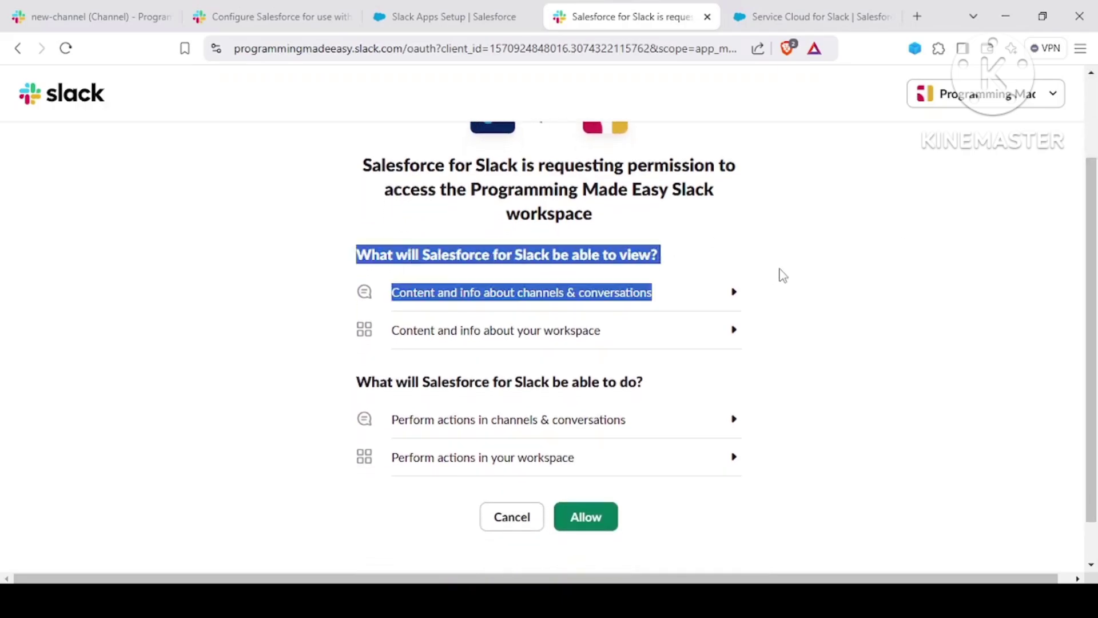
{"action": "left_click", "coordinate": [780, 269]}
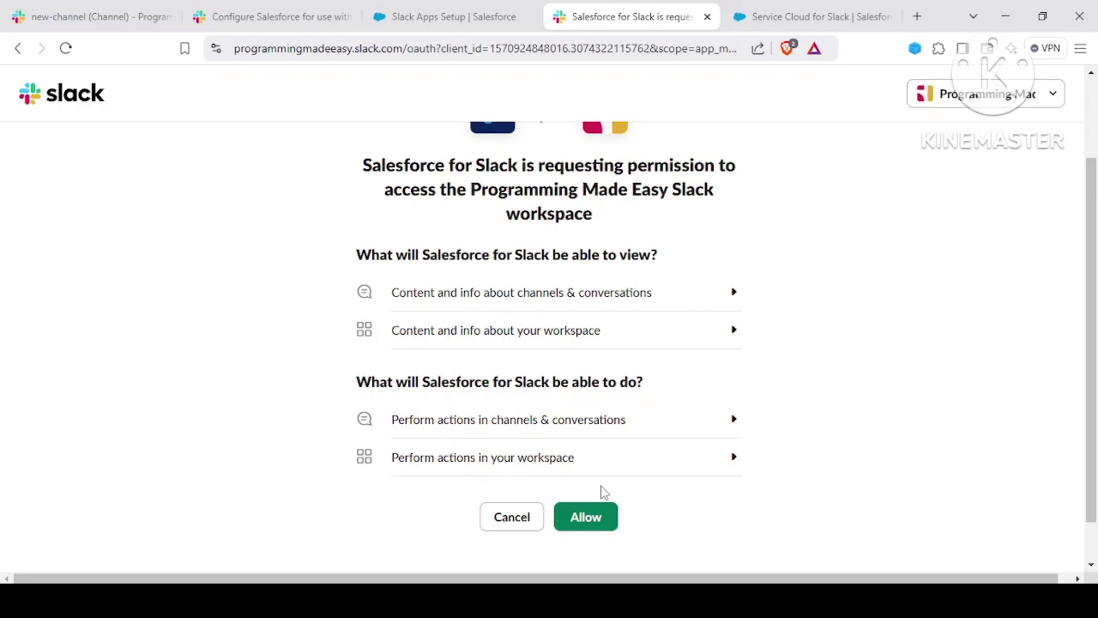
{"action": "left_click", "coordinate": [603, 518]}
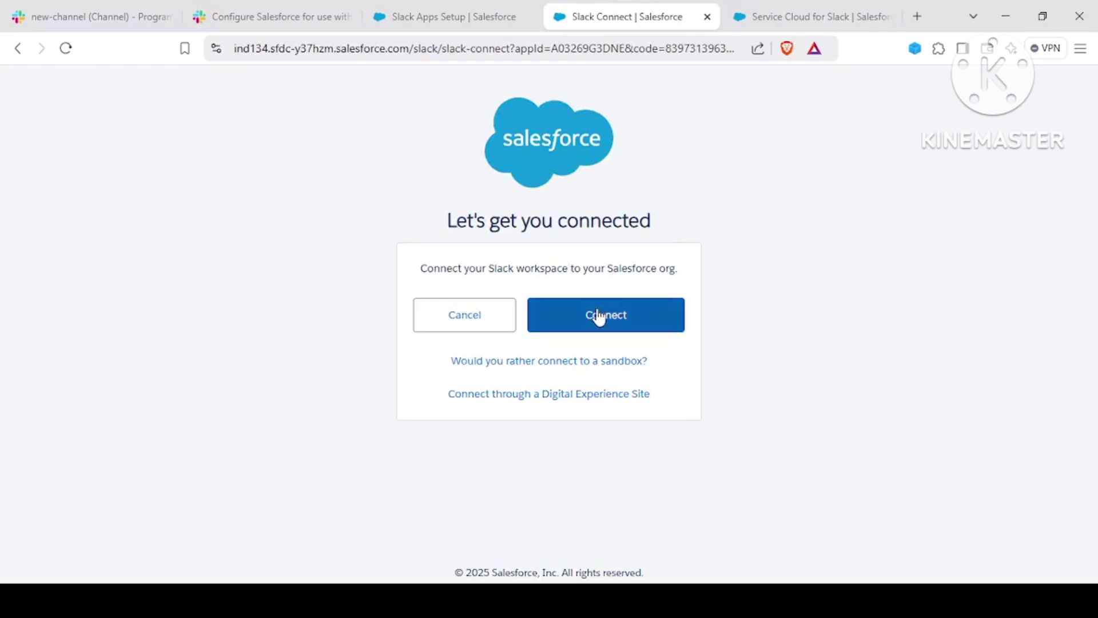
- Connect the Slack workspace to the Salesforce org from the Salesforce page
{"action": "left_click", "coordinate": [596, 315]}
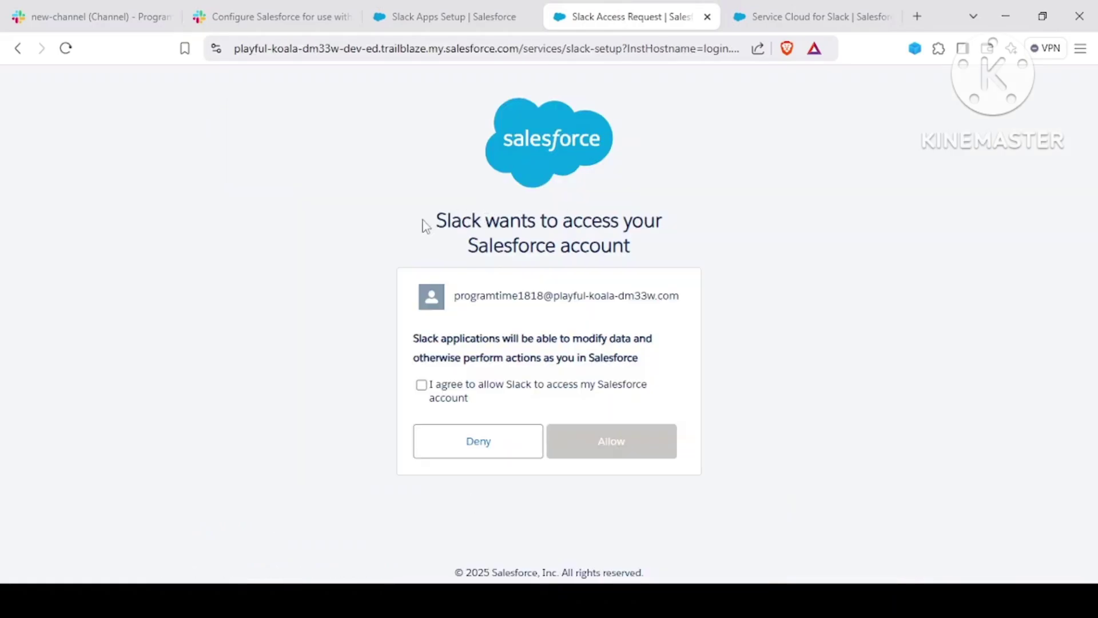
{"action": "left_click_drag", "start_coordinate": [422, 225], "coordinate": [679, 242]}
{"action": "left_click", "coordinate": [680, 247]}
- Agree to let Slack access the Salesforce account, allow it, and reach the connection success page
{"action": "left_click", "coordinate": [420, 384]}
{"action": "left_click", "coordinate": [627, 440]}
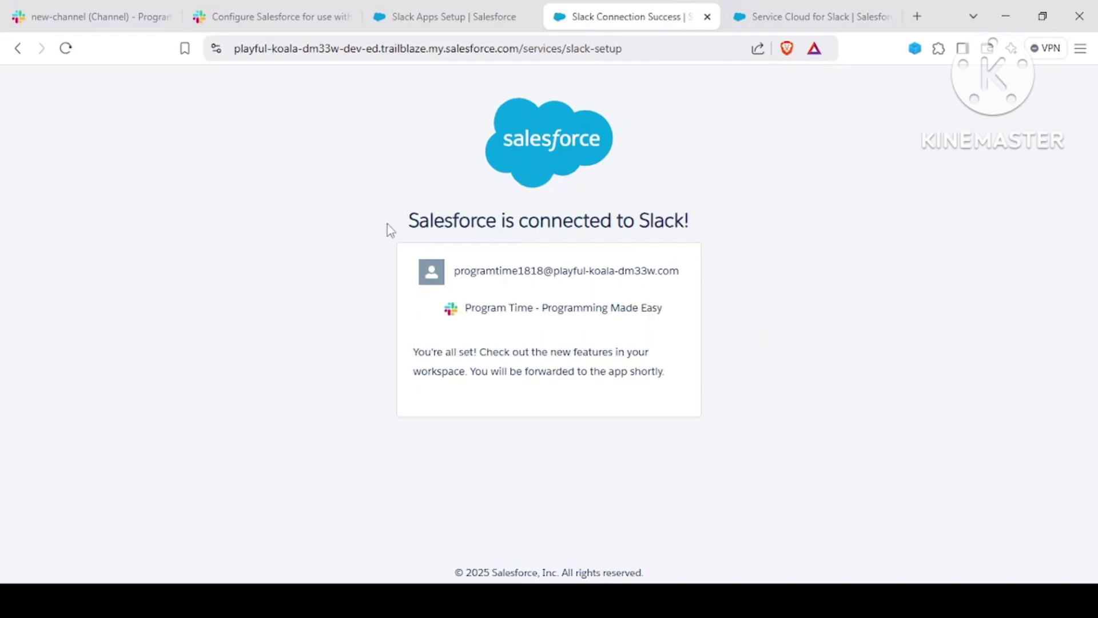
{"action": "left_click_drag", "start_coordinate": [400, 221], "coordinate": [760, 203]}
{"action": "left_click", "coordinate": [761, 203]}
- Return to the Slack workspace and find Salesforce for Slack listed under Apps
{"action": "left_click", "coordinate": [119, 10]}
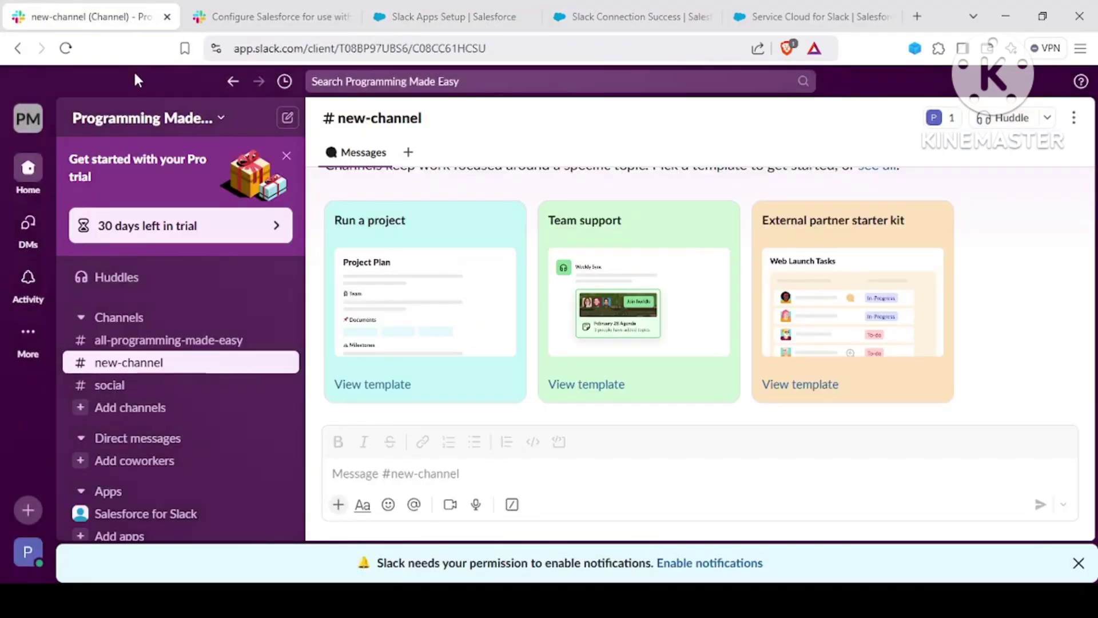
{"action": "left_click", "coordinate": [591, 11]}
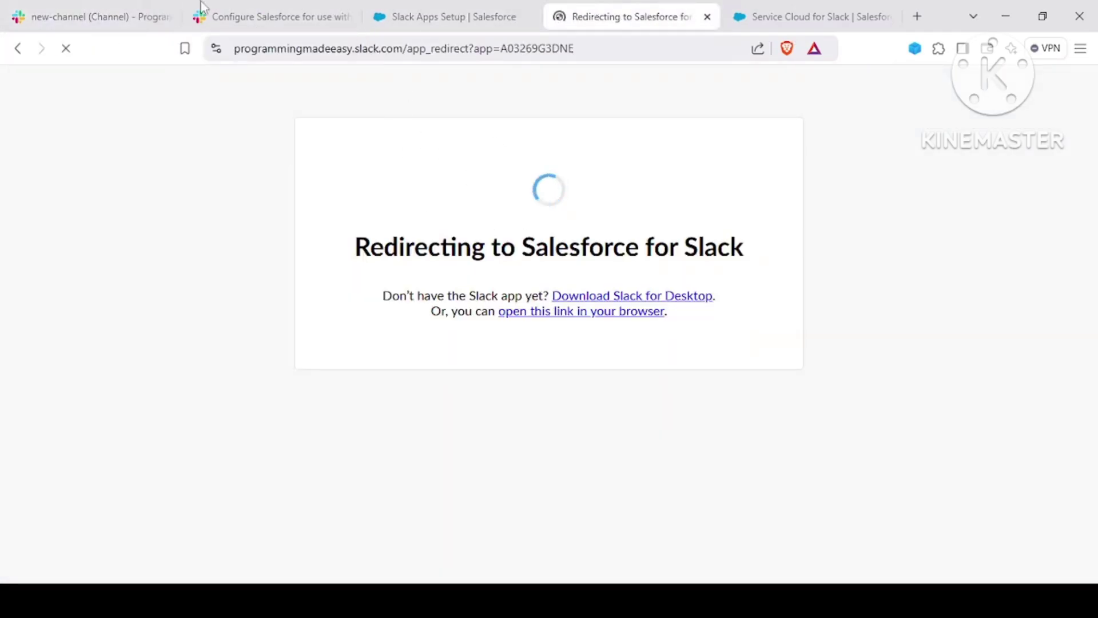
{"action": "left_click", "coordinate": [138, 11]}
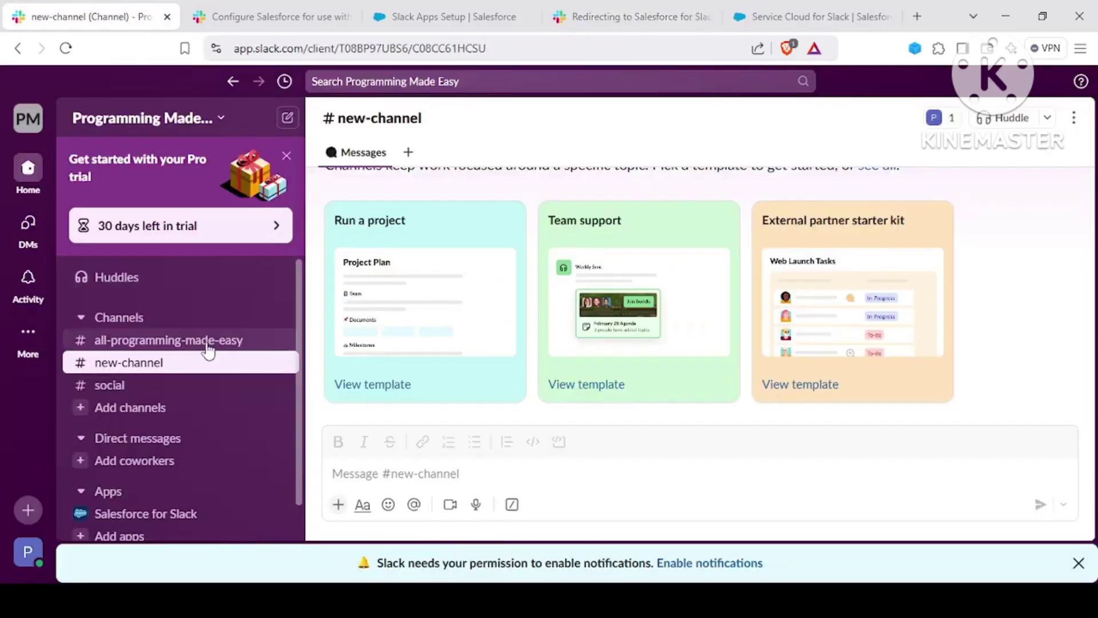
{"action": "scroll", "coordinate": [207, 348], "scroll_direction": "down", "scroll_amount": 2}
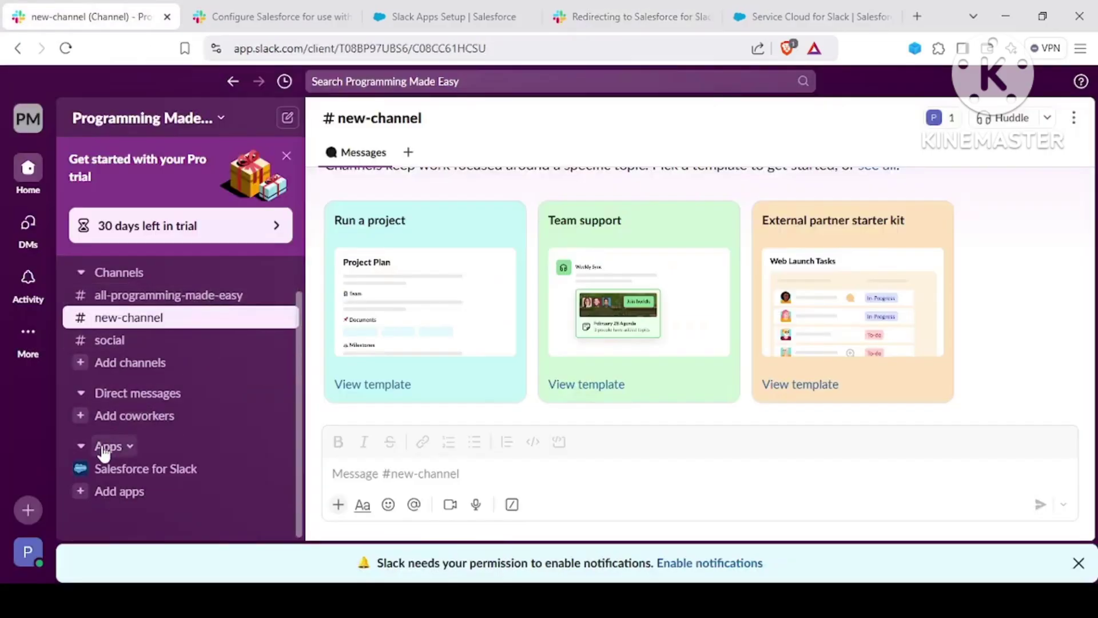
{"action": "left_click", "coordinate": [166, 473]}
{"action": "left_click", "coordinate": [452, 5]}
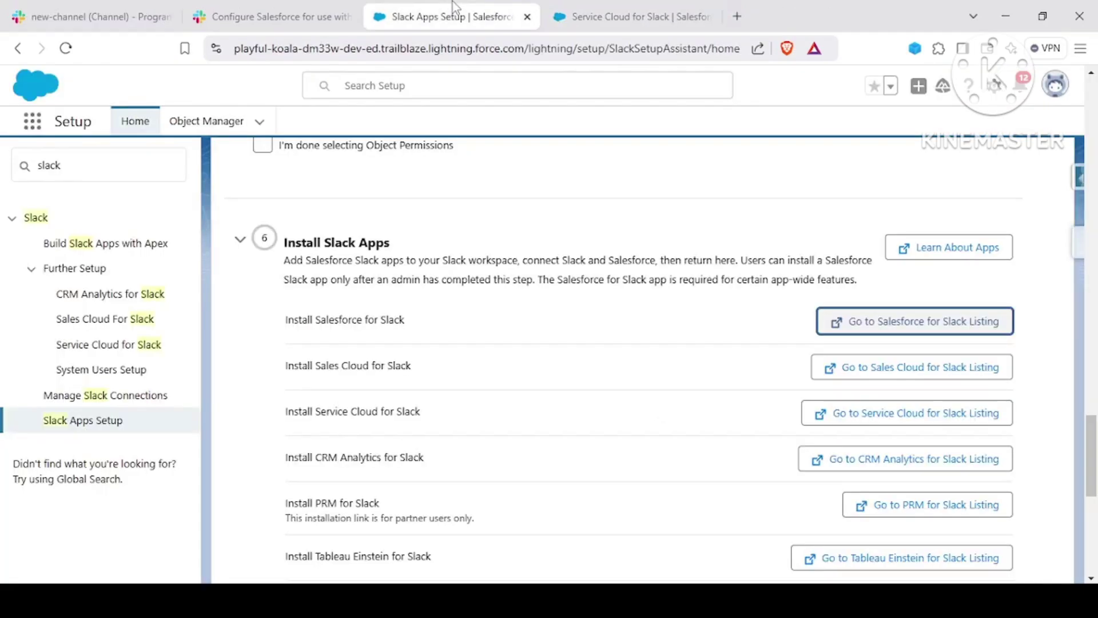
{"action": "left_click", "coordinate": [102, 6]}
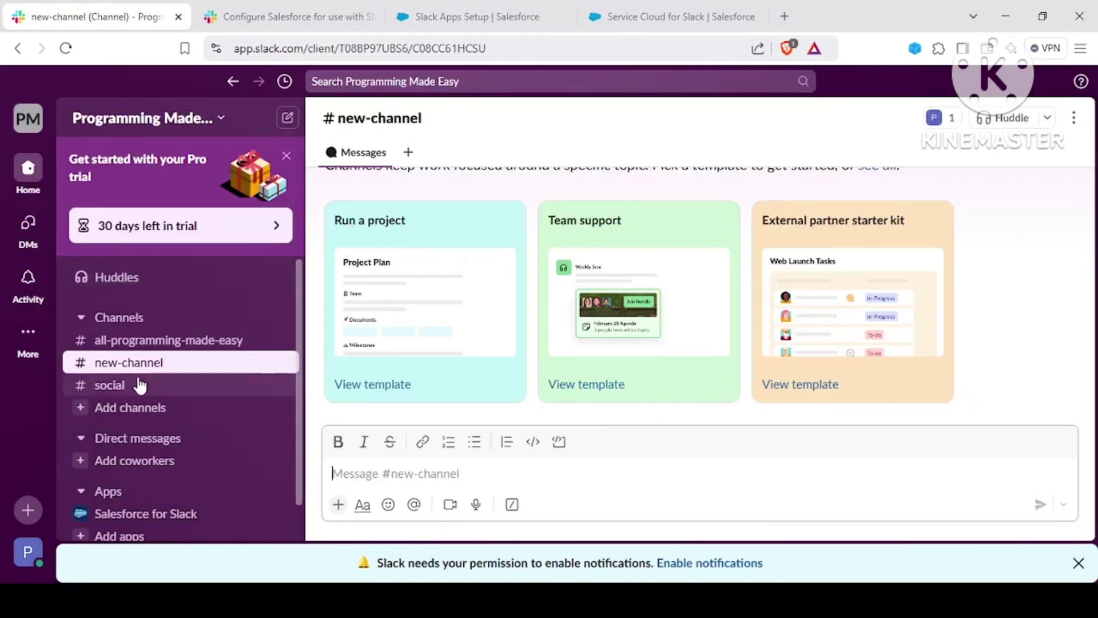
{"action": "scroll", "coordinate": [137, 385], "scroll_direction": "down", "scroll_amount": 1}
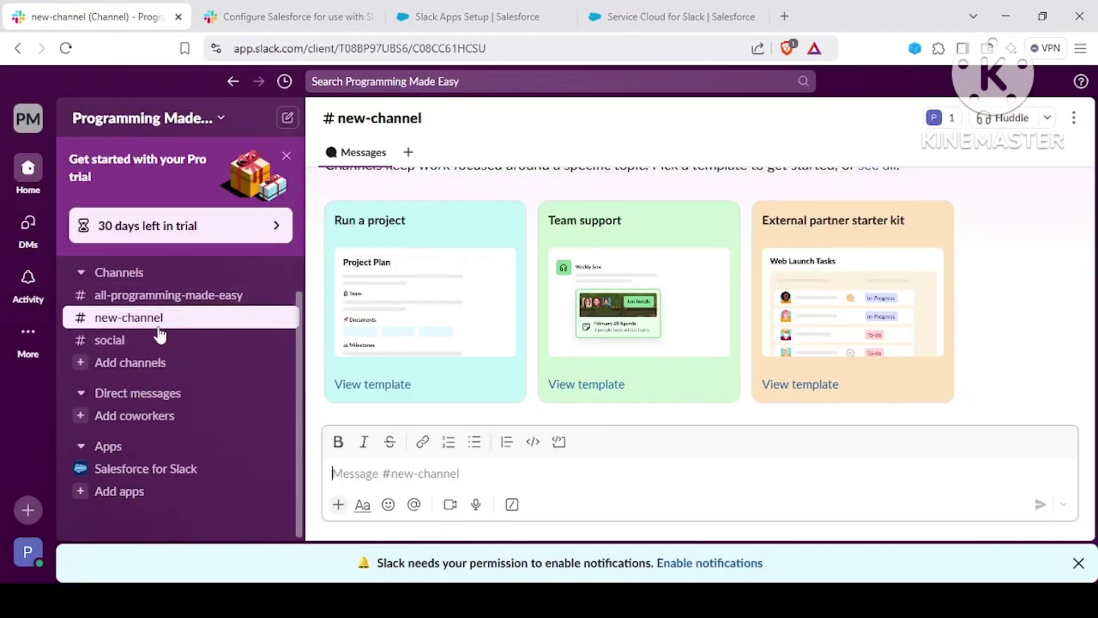
{"action": "scroll", "coordinate": [158, 333], "scroll_direction": "up", "scroll_amount": 1}
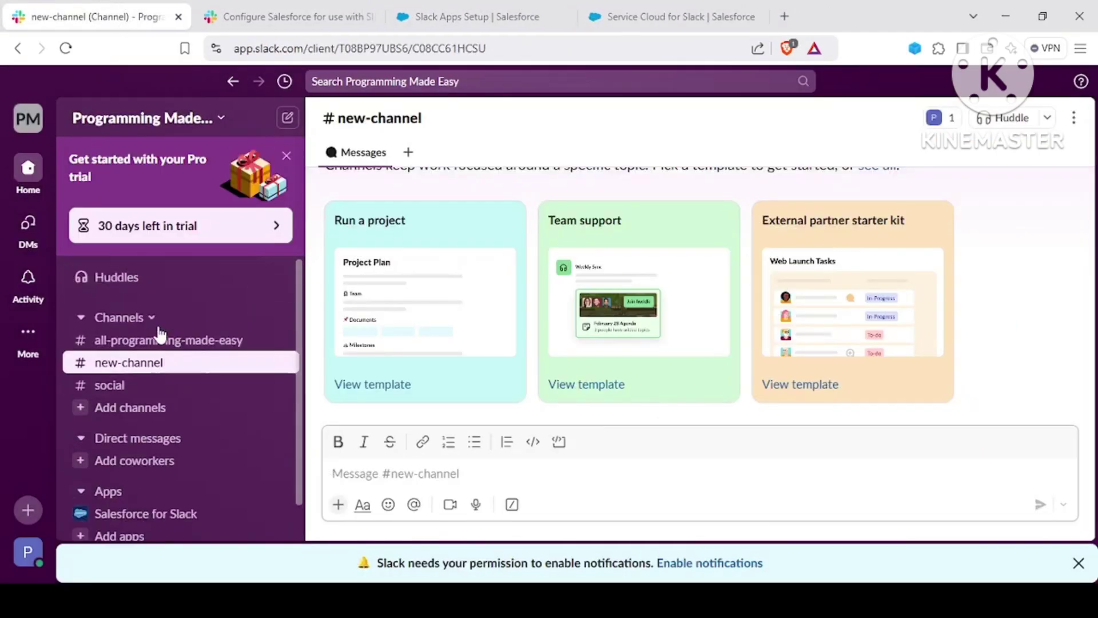
- Dismiss the Pro trial promotion in the workspace while checking the Slack Apps Setup page
{"action": "left_click", "coordinate": [296, 296]}
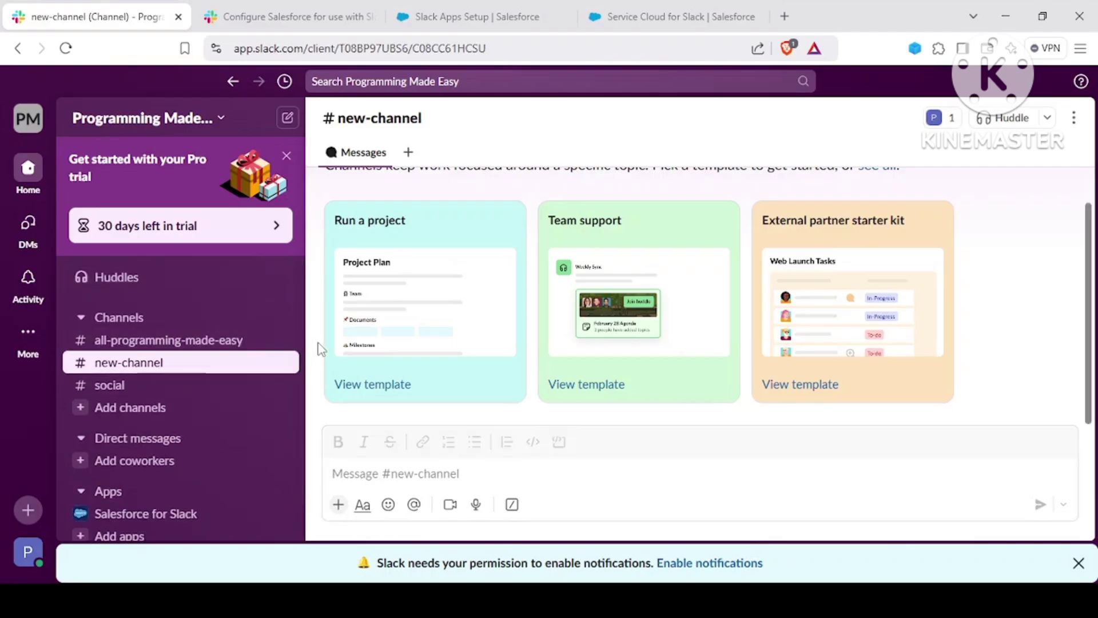
{"action": "left_click", "coordinate": [476, 9]}
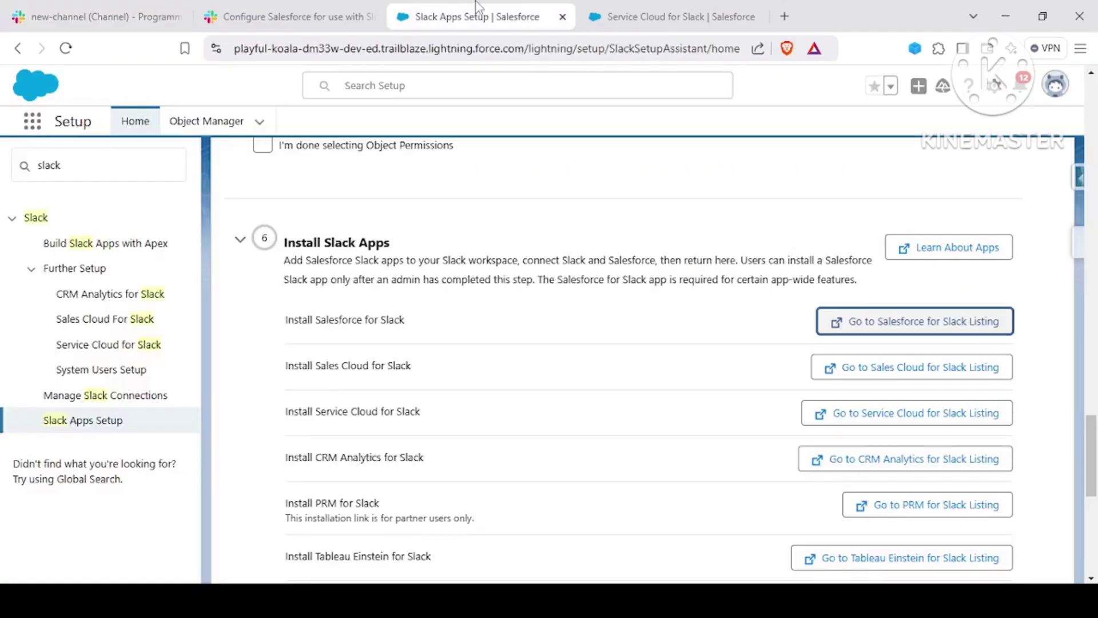
{"action": "left_click", "coordinate": [105, 12]}
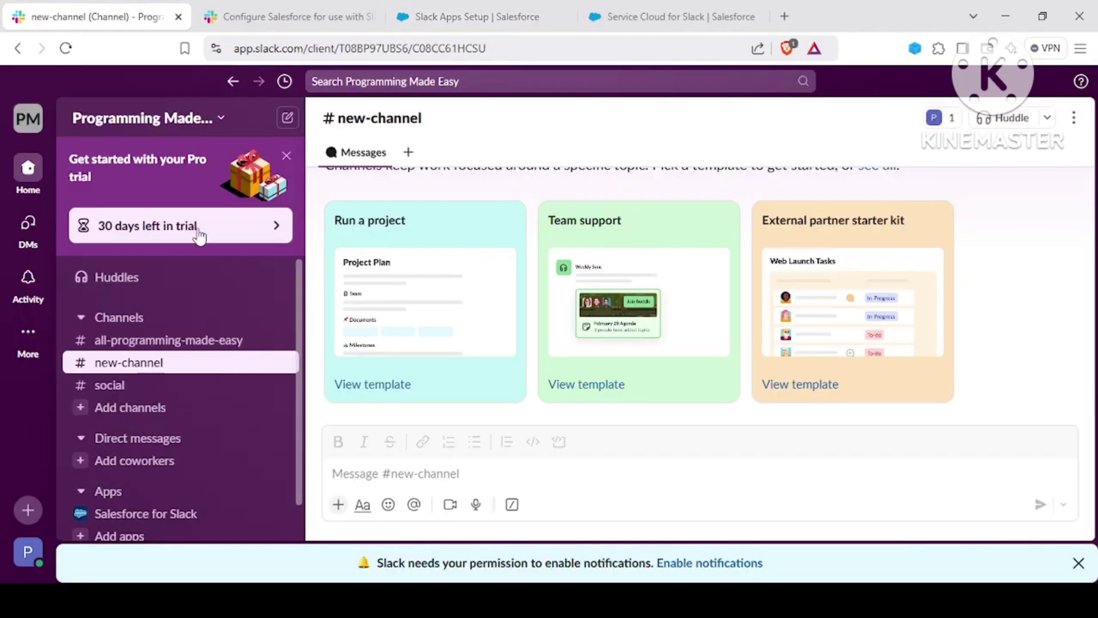
{"action": "left_click", "coordinate": [287, 159]}
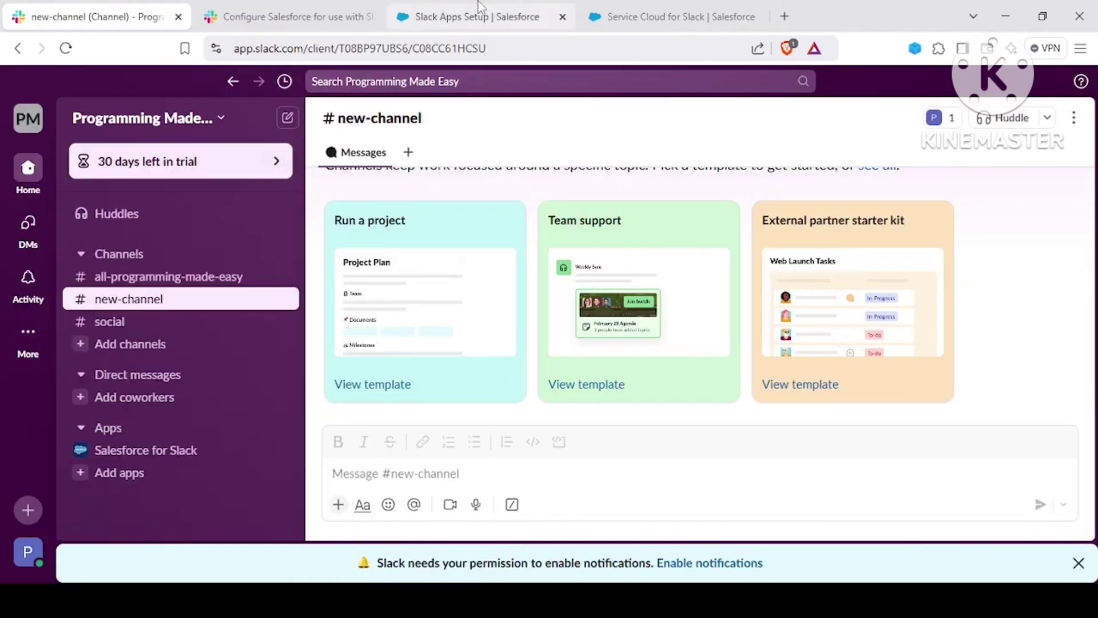
{"action": "left_click", "coordinate": [478, 12]}
{"action": "left_click", "coordinate": [92, 12]}
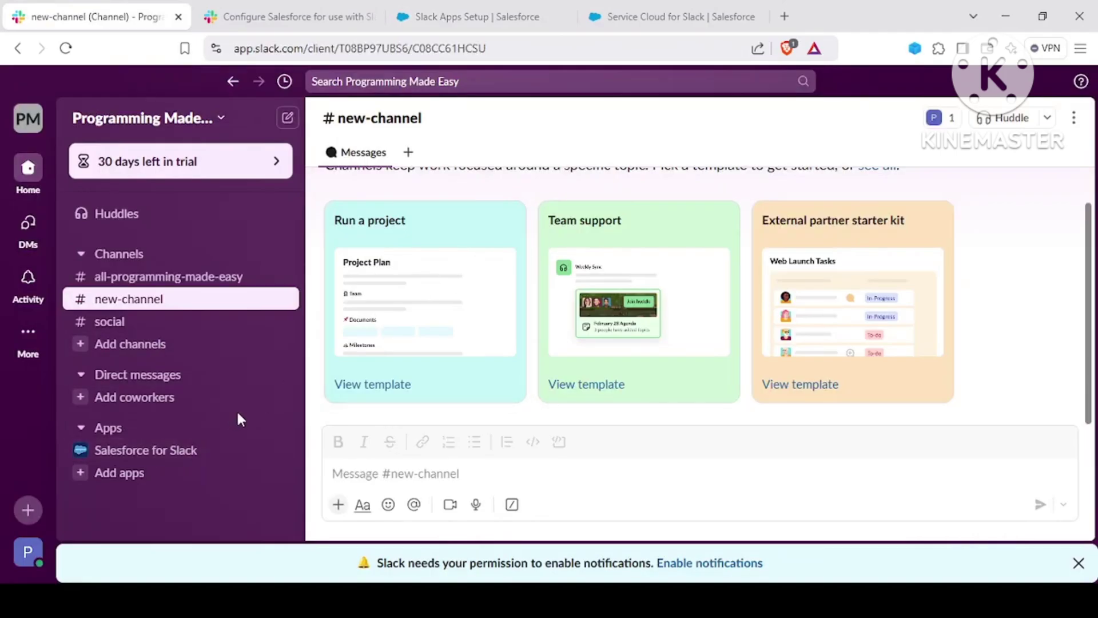
- Switch to the Configure Salesforce for use with Slack article and jump to Package installation
{"action": "left_click", "coordinate": [292, 13]}
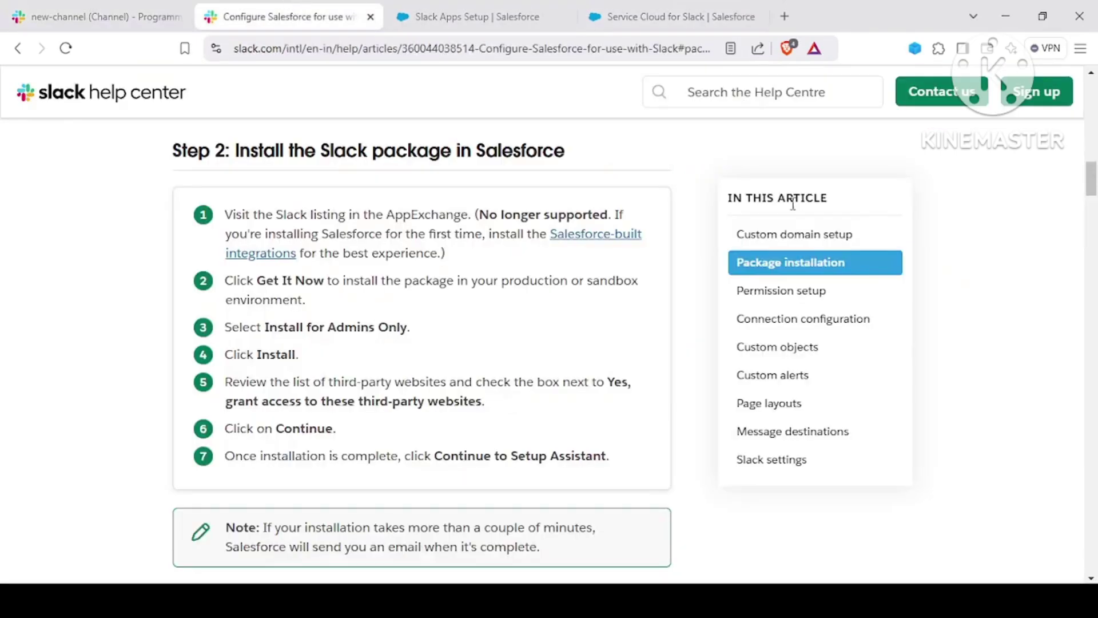
{"action": "mouse_move", "coordinate": [1091, 189]}
{"action": "left_mouse_down"}
{"action": "mouse_move", "coordinate": [1091, 104]}
{"action": "mouse_move", "coordinate": [1091, 177]}
{"action": "left_mouse_up"}
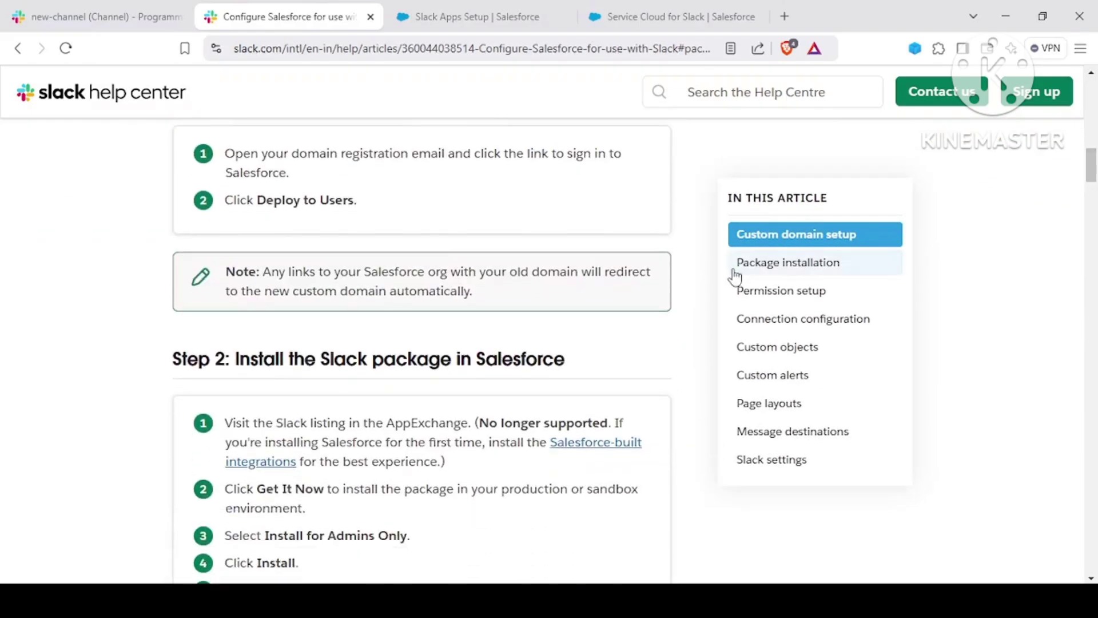
{"action": "left_click", "coordinate": [780, 260]}
{"action": "scroll", "coordinate": [815, 338], "scroll_direction": "down", "scroll_amount": 3}
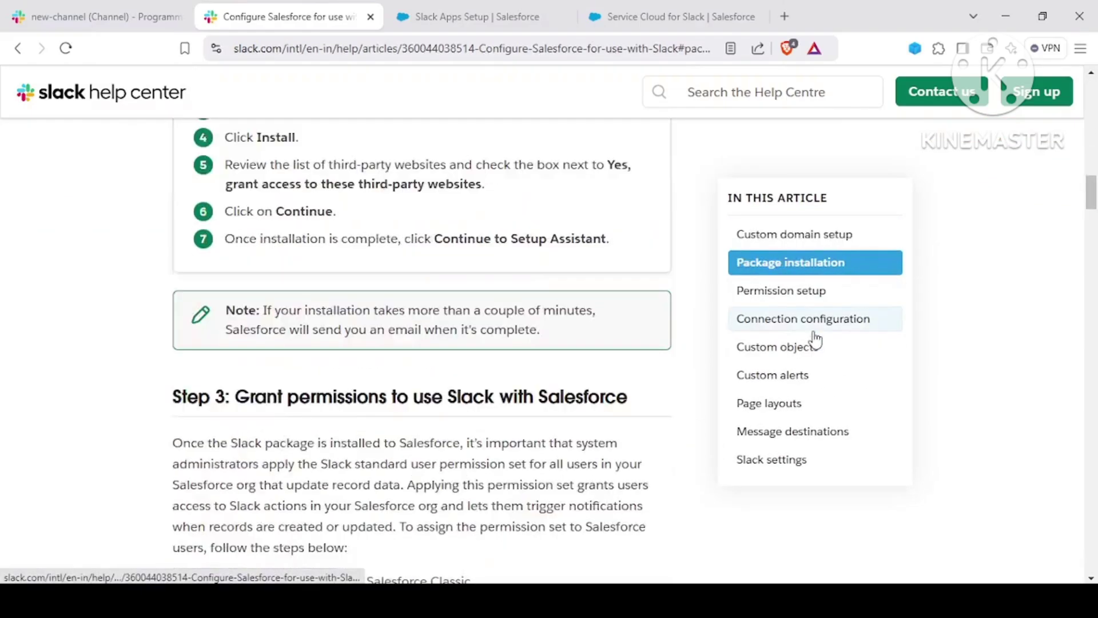
{"action": "scroll", "coordinate": [813, 338], "scroll_direction": "down", "scroll_amount": 15}
{"action": "scroll", "coordinate": [814, 337], "scroll_direction": "up", "scroll_amount": 20}
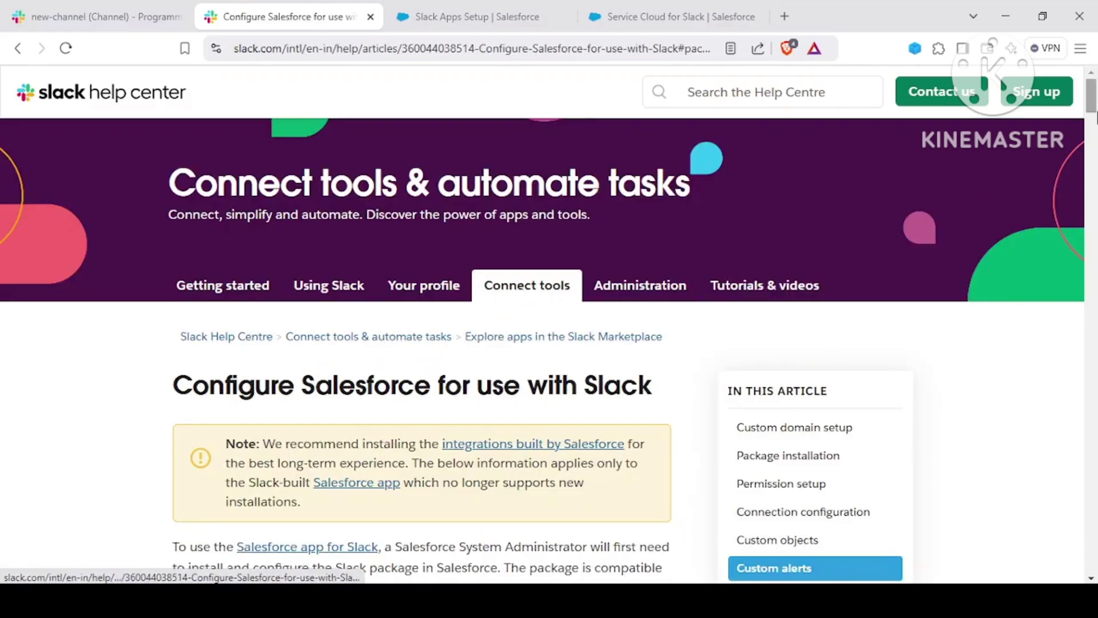
{"action": "left_click_drag", "start_coordinate": [1095, 117], "coordinate": [1095, 127]}
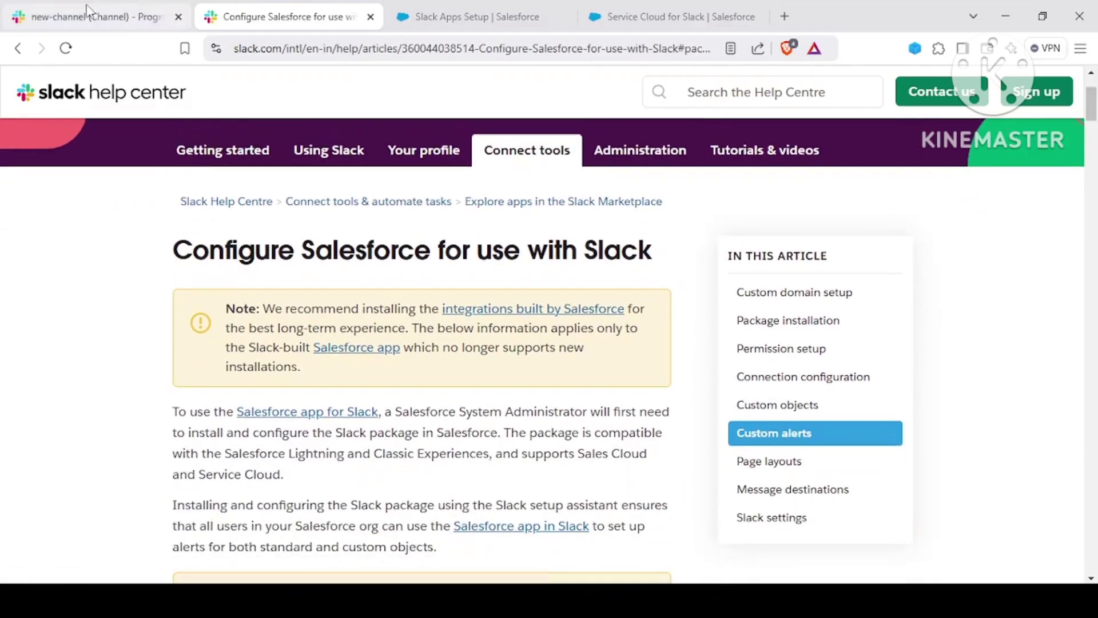